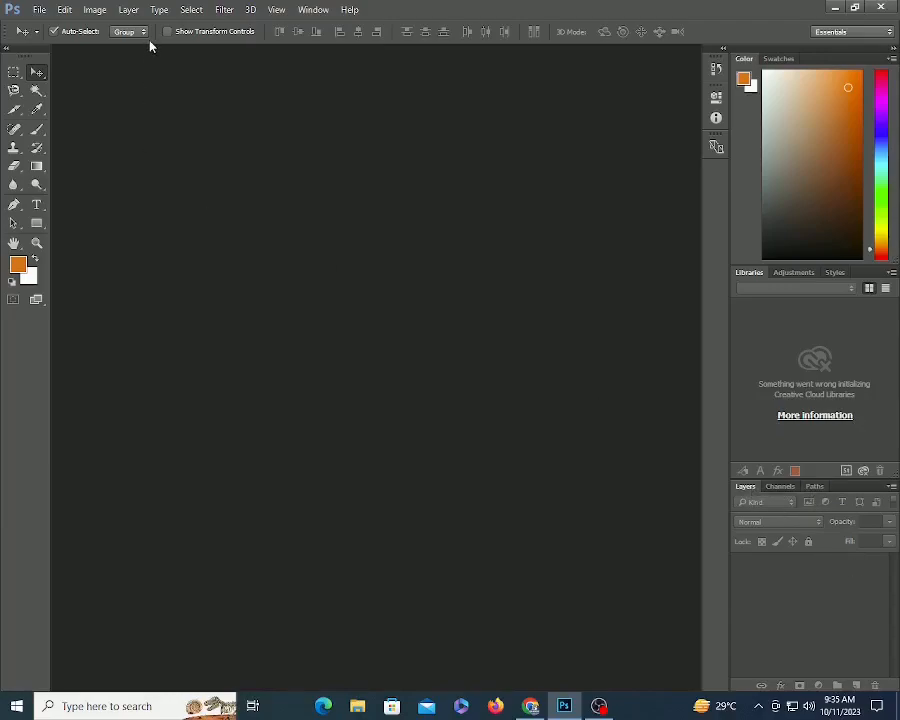
# Start a new document named "overview" and set its width to 8 inches.
pyautogui.click(40, 12)
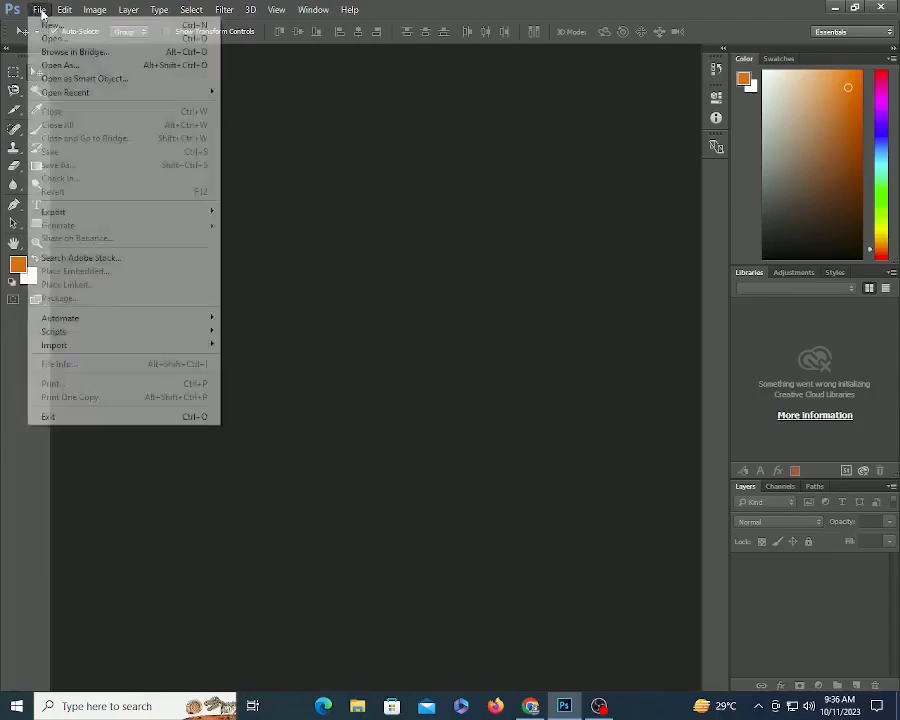
pyautogui.click(44, 25)
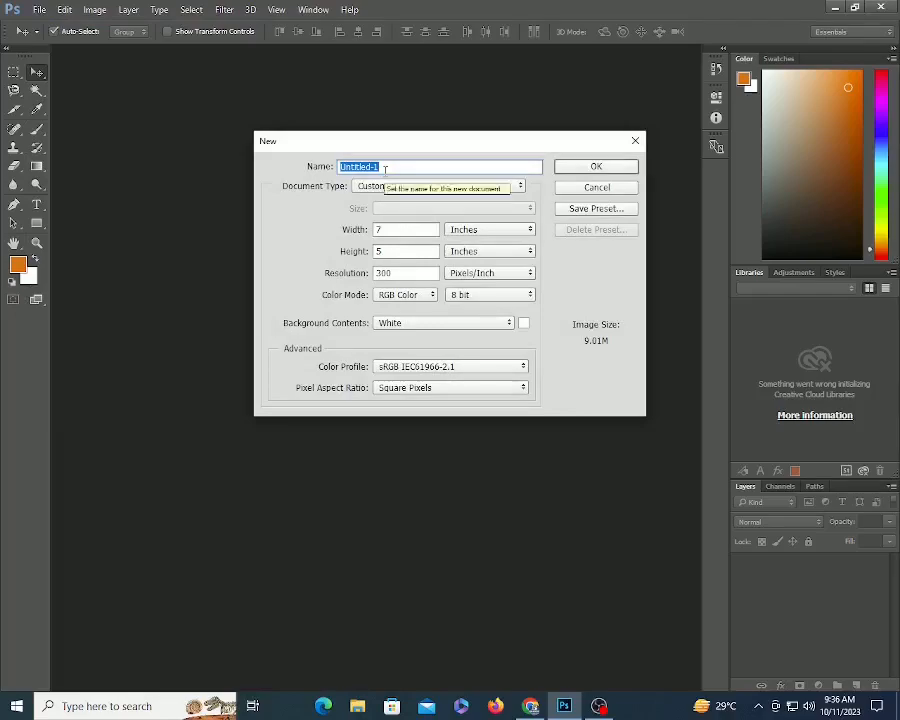
pyautogui.write('overview')
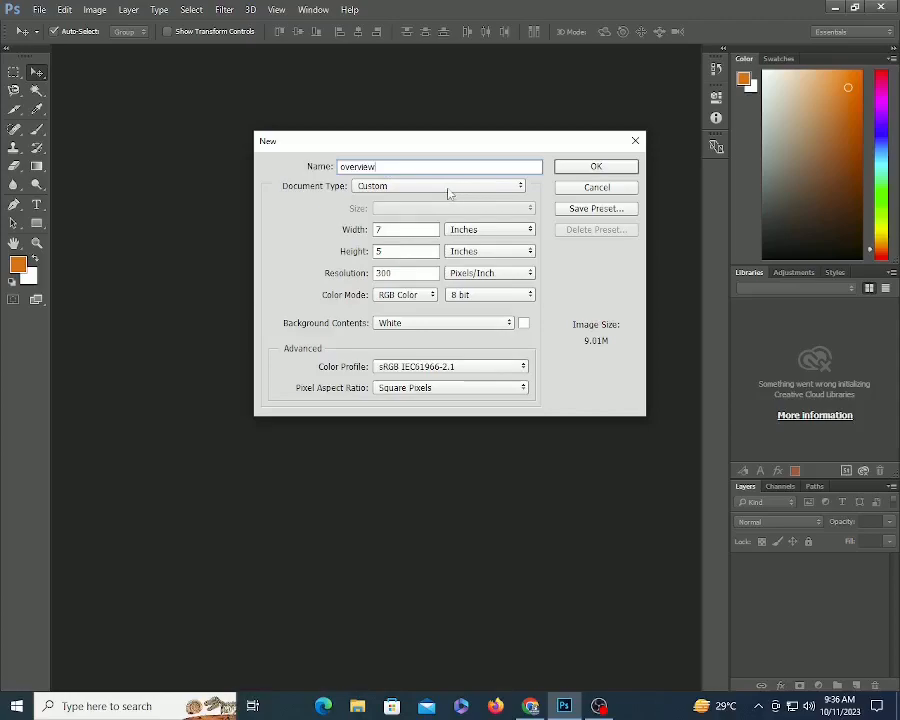
pyautogui.click(401, 232)
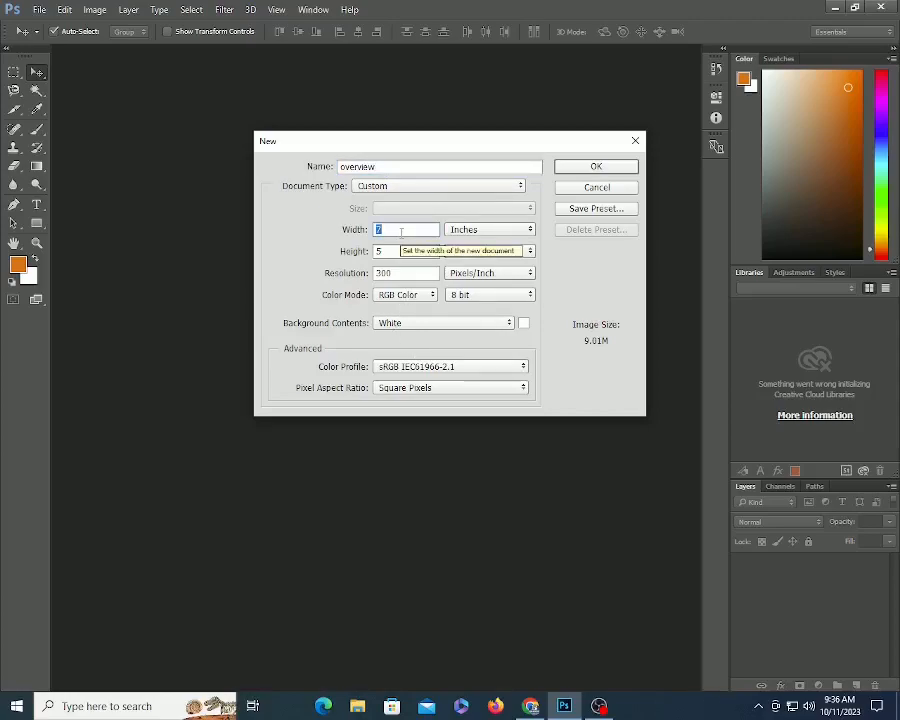
pyautogui.write('8')
pyautogui.press('Tab')
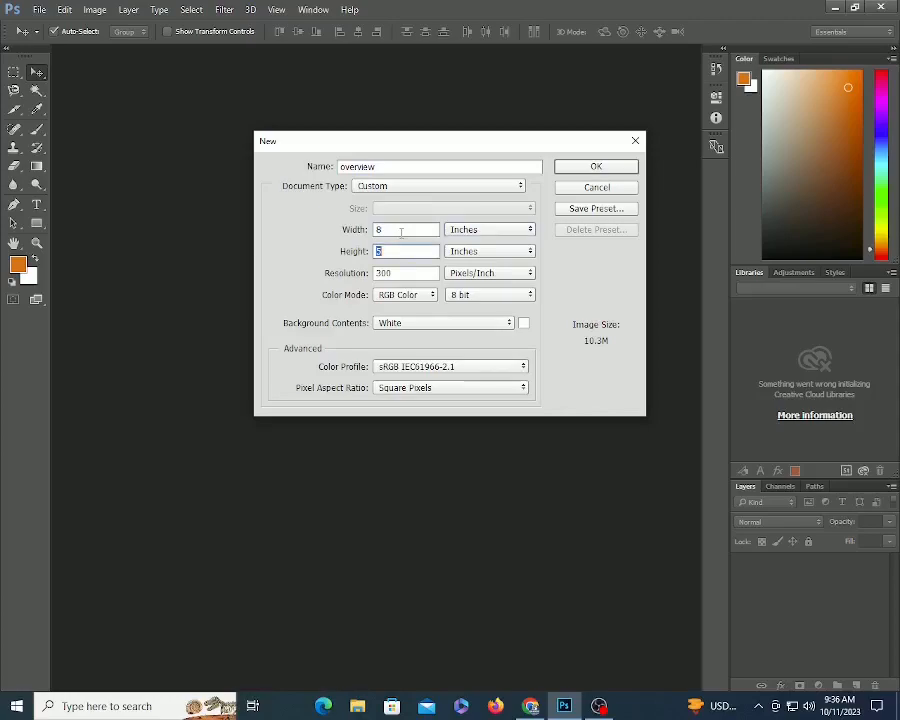
# Keep the units in inches and the resolution at 300 pixels/inch, choose CMYK Color as the color mode, and create the document.
pyautogui.click(508, 231)
pyautogui.click(510, 236)
pyautogui.click(500, 257)
pyautogui.click(500, 260)
pyautogui.doubleClick(414, 274)
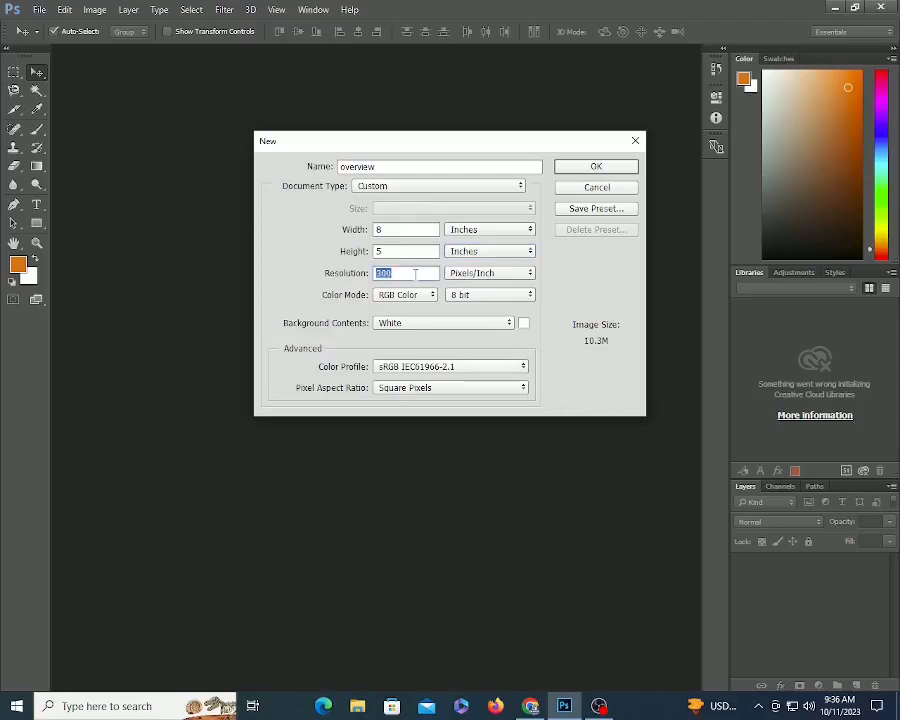
pyautogui.click(481, 278)
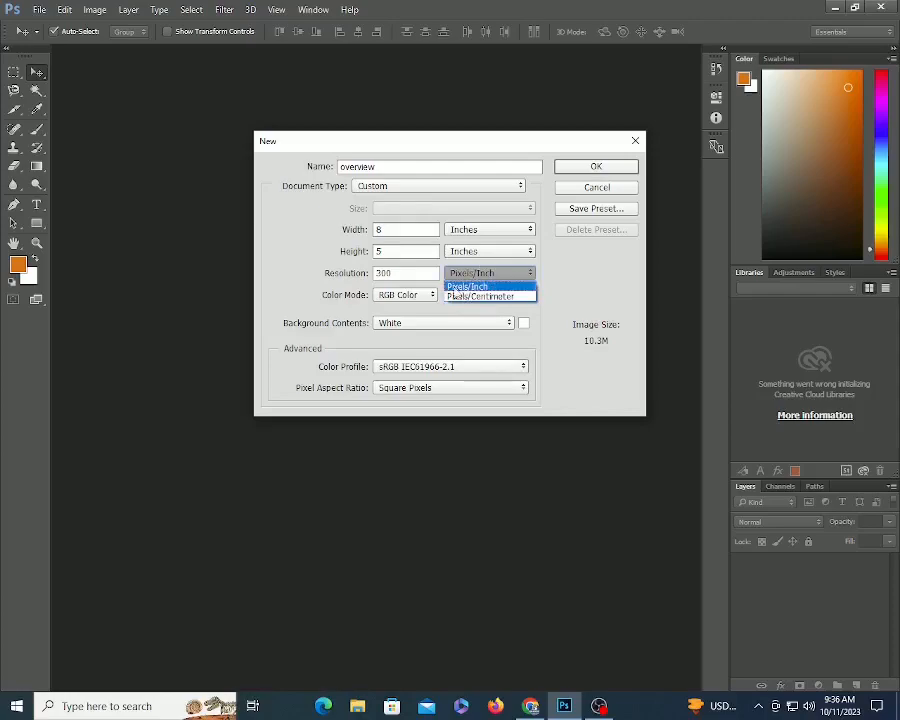
pyautogui.click(456, 288)
pyautogui.click(422, 297)
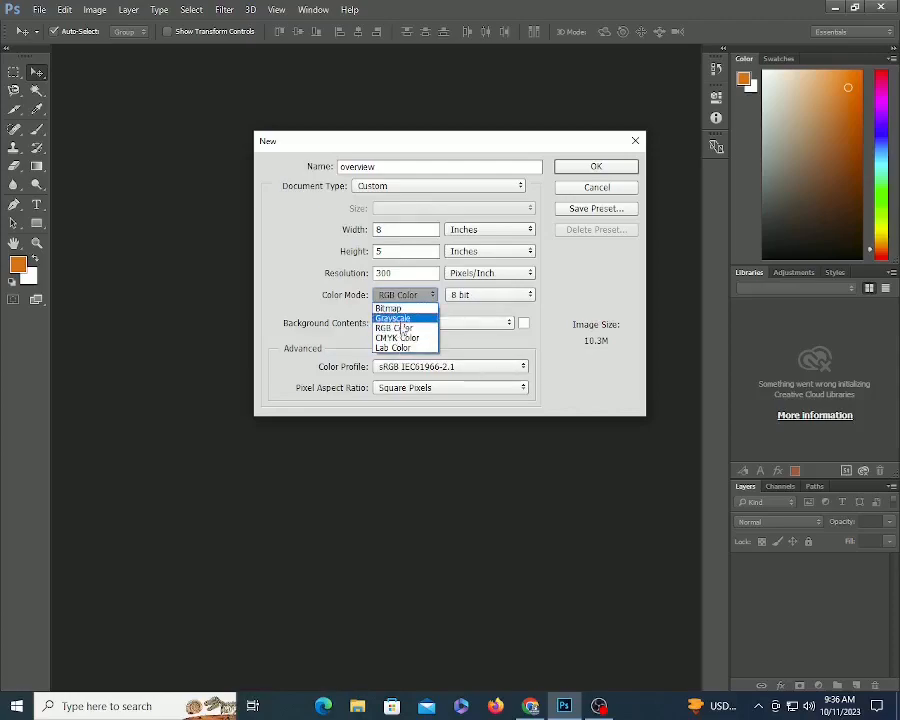
pyautogui.click(399, 338)
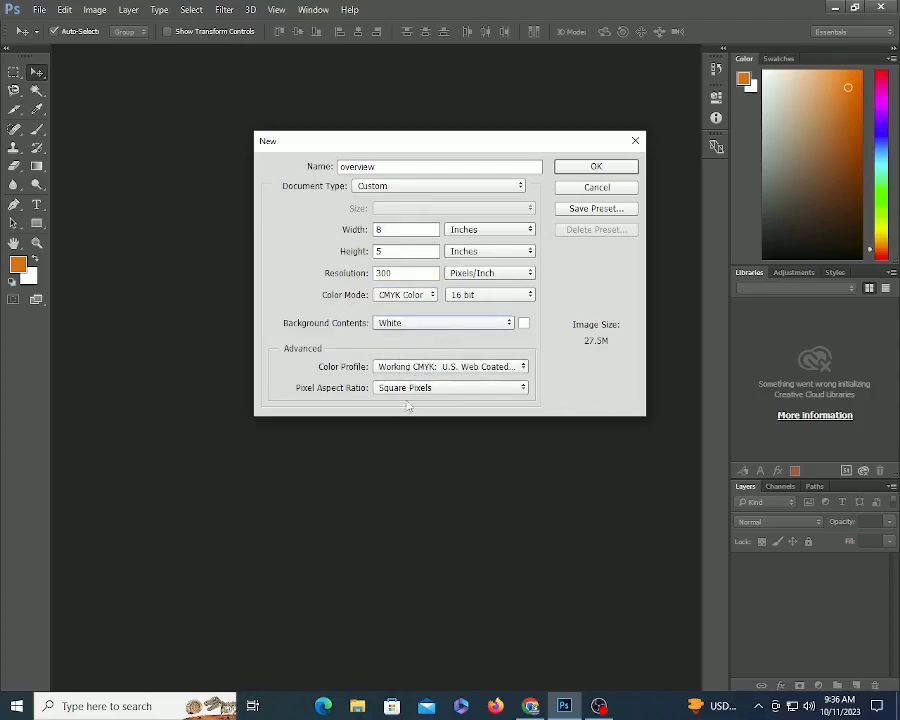
pyautogui.click(570, 166)
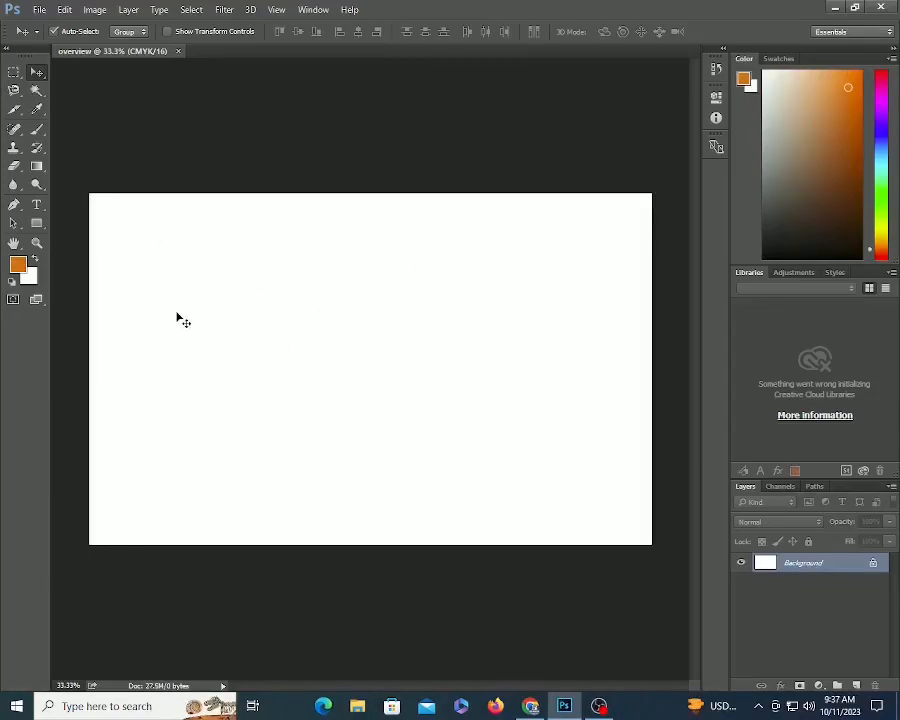
# Try to move the Background layer on the canvas with the Move tool.
pyautogui.moveTo(179, 319); pyautogui.dragTo(295, 386)
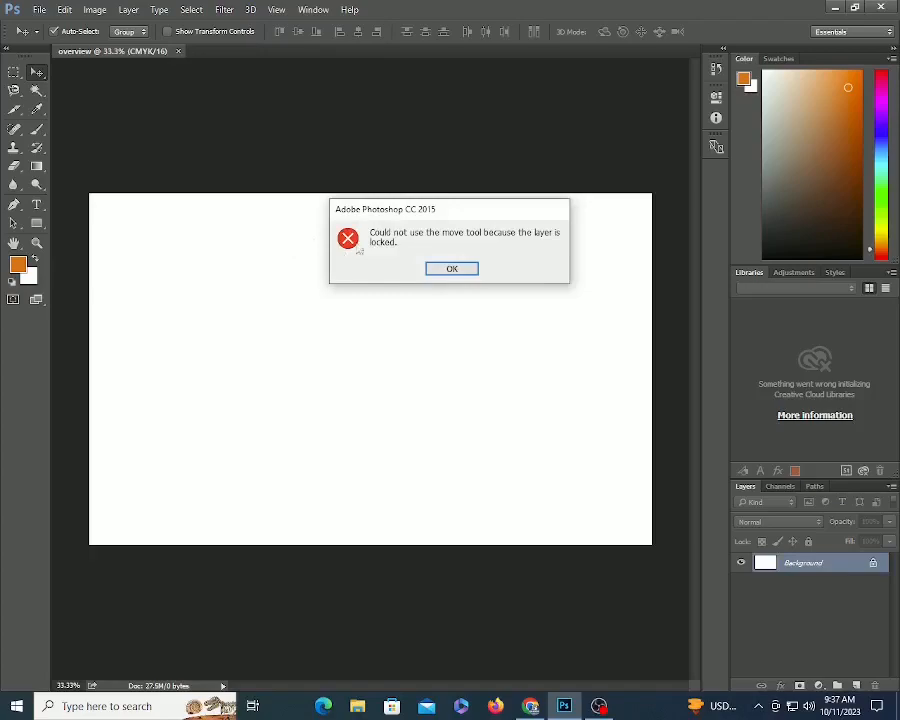
pyautogui.click(447, 270)
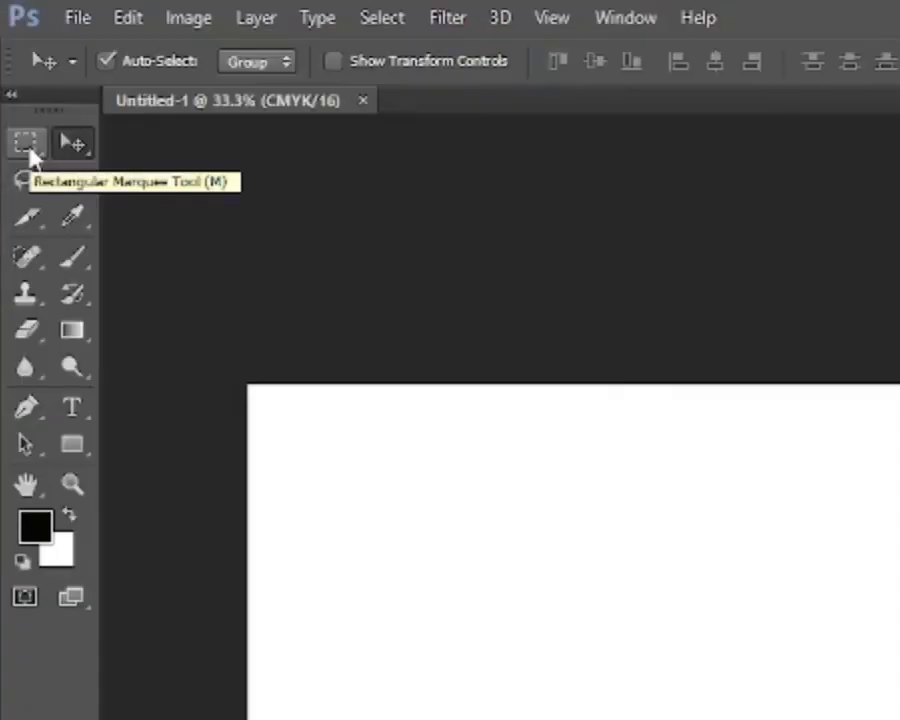
# Make a nearly square rectangular marquee selection on the left half of the canvas.
pyautogui.click(14, 73)
pyautogui.moveTo(208, 251); pyautogui.dragTo(366, 421)
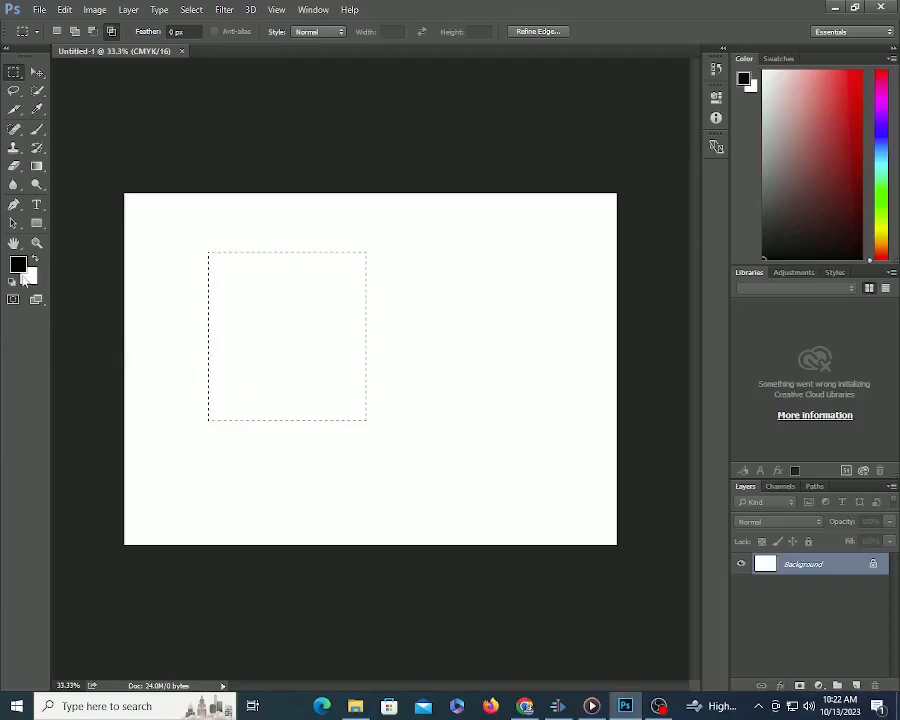
# Set the foreground color to red (e51919) and the background color to green (09db58).
pyautogui.click(17, 263)
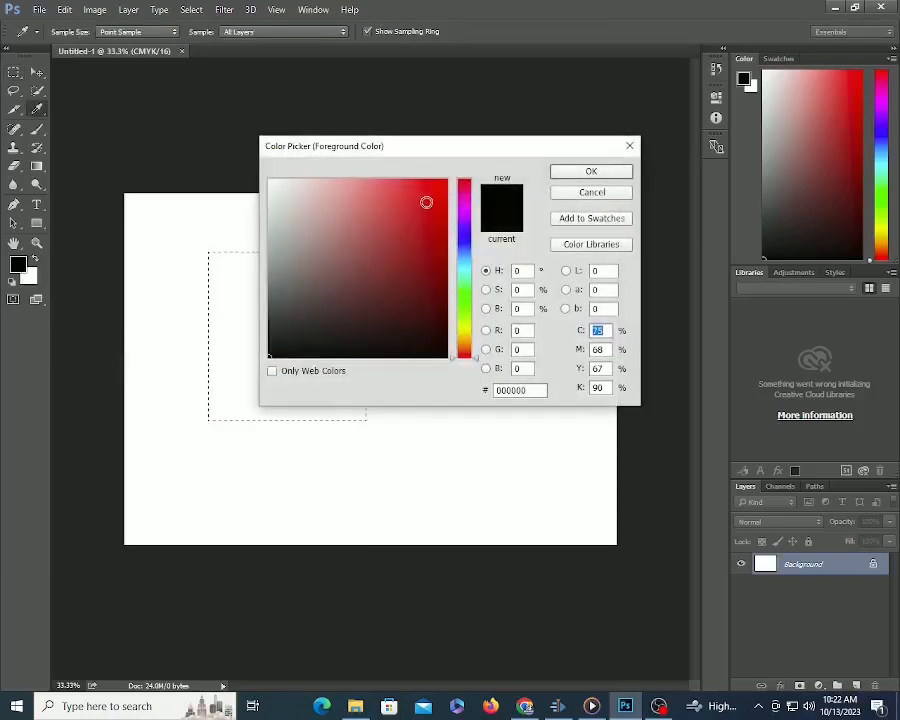
pyautogui.click(428, 197)
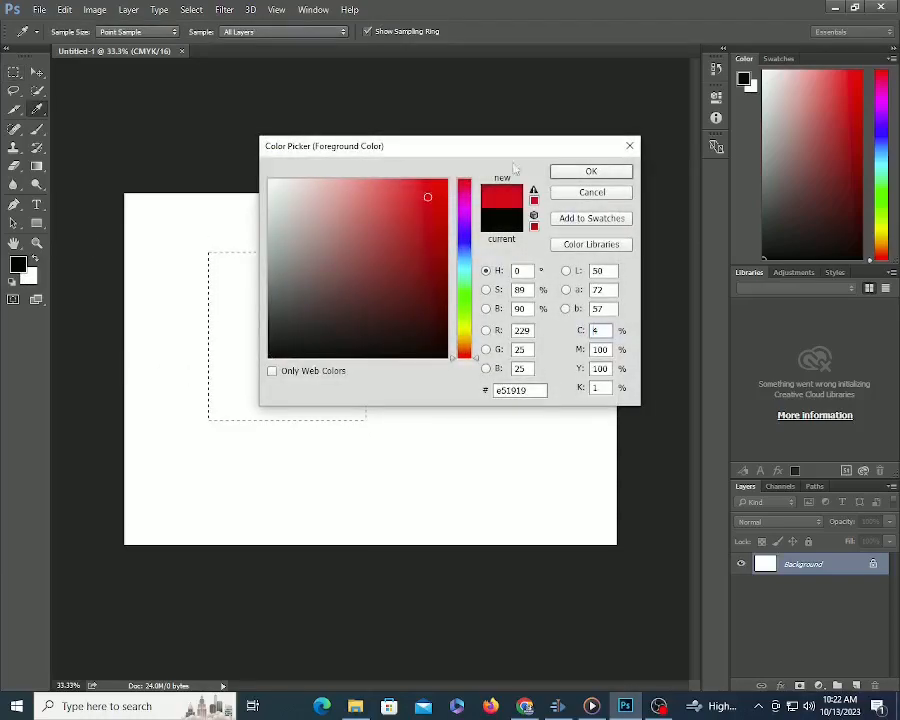
pyautogui.click(591, 172)
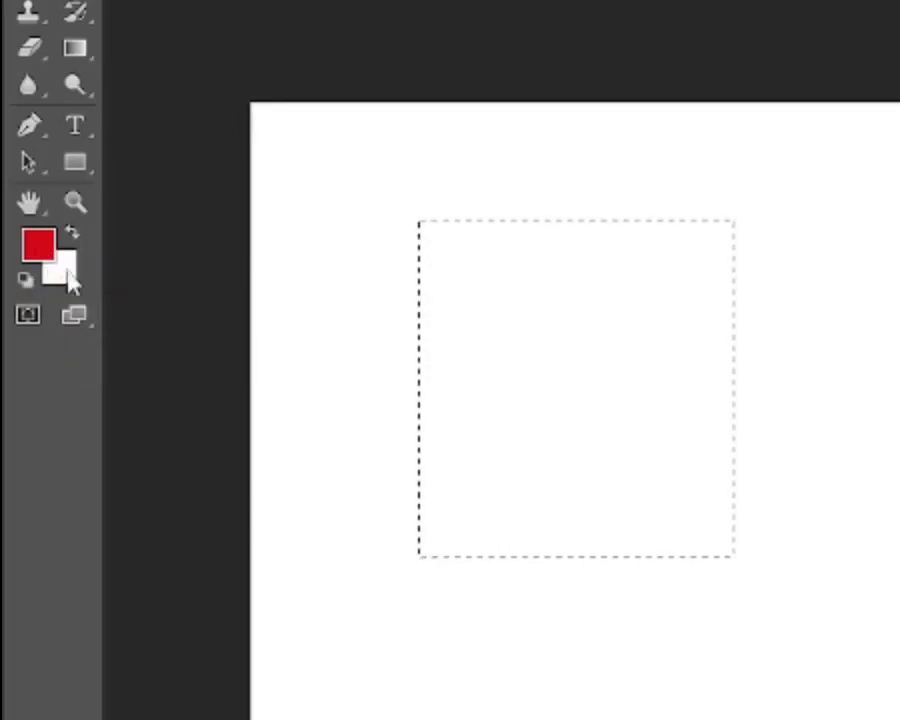
pyautogui.click(70, 282)
pyautogui.click(464, 287)
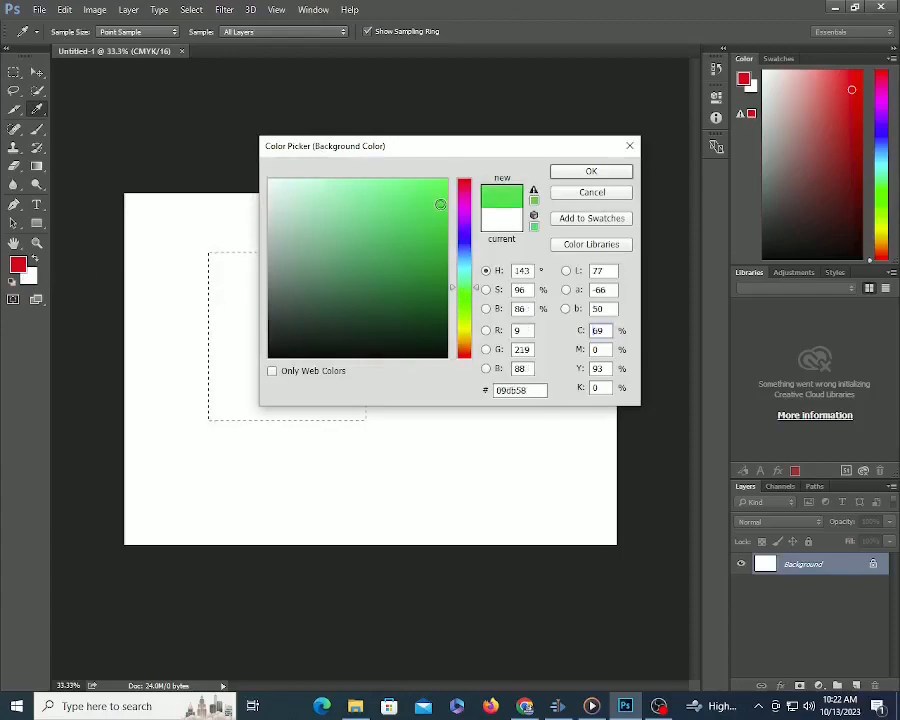
pyautogui.click(591, 171)
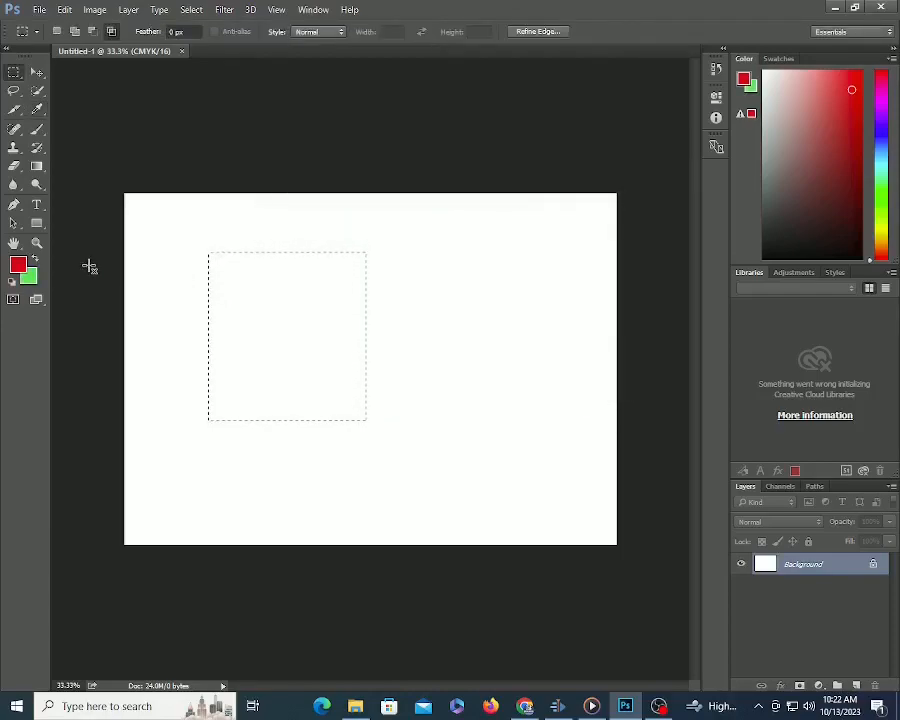
# Fill the selection with the red foreground color, refill it with the green background color, and deselect it.
pyautogui.hotkey('alt', 'BackSpace')
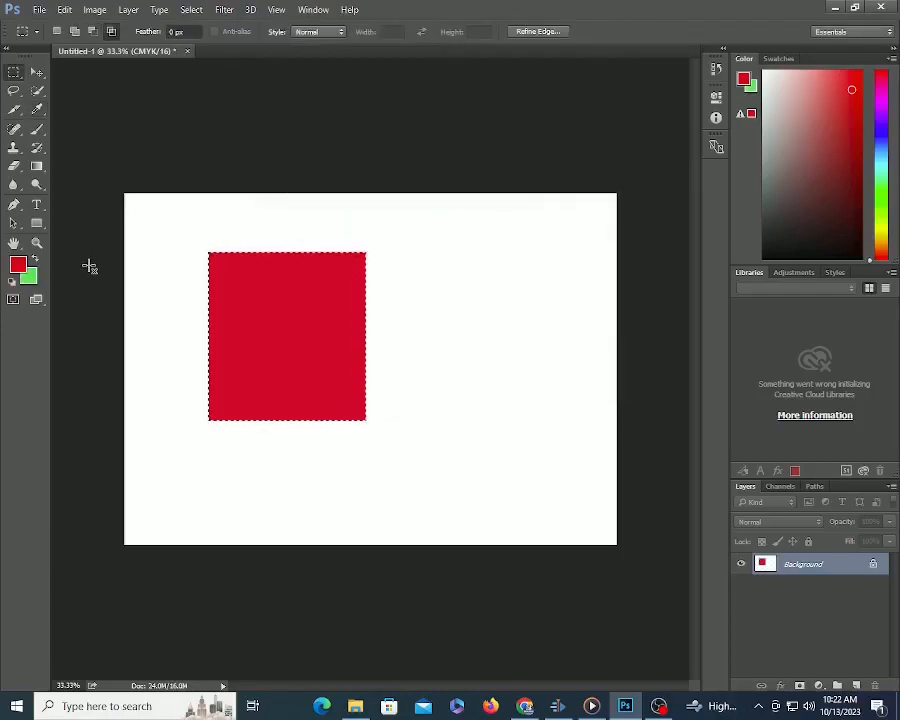
pyautogui.hotkey('ctrl', 'BackSpace')
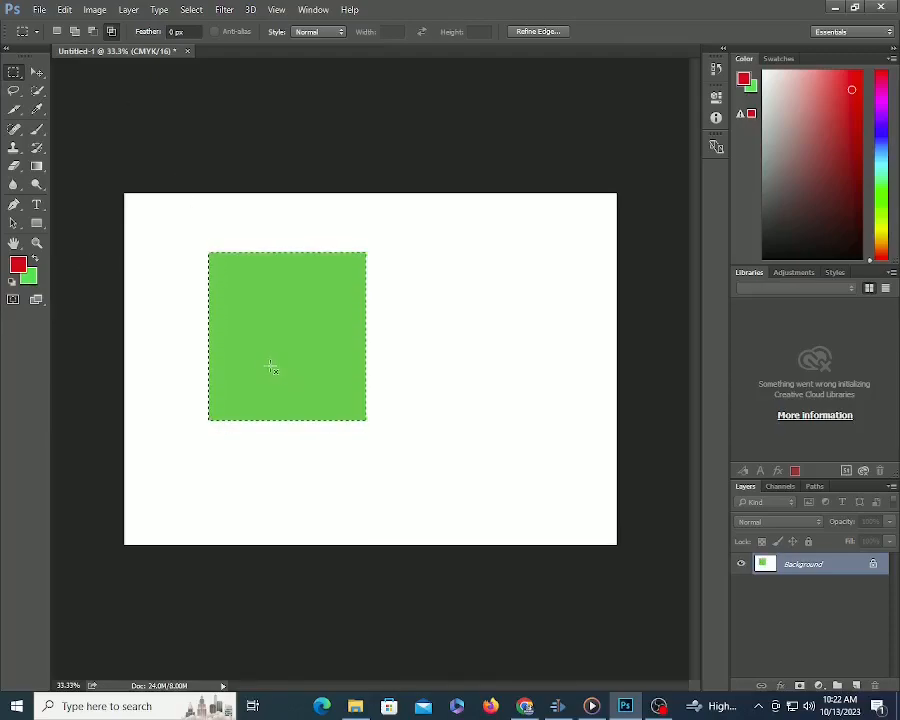
pyautogui.hotkey('ctrl', 'd')
# Try to move the green rectangle with the Move tool.
pyautogui.press('v')
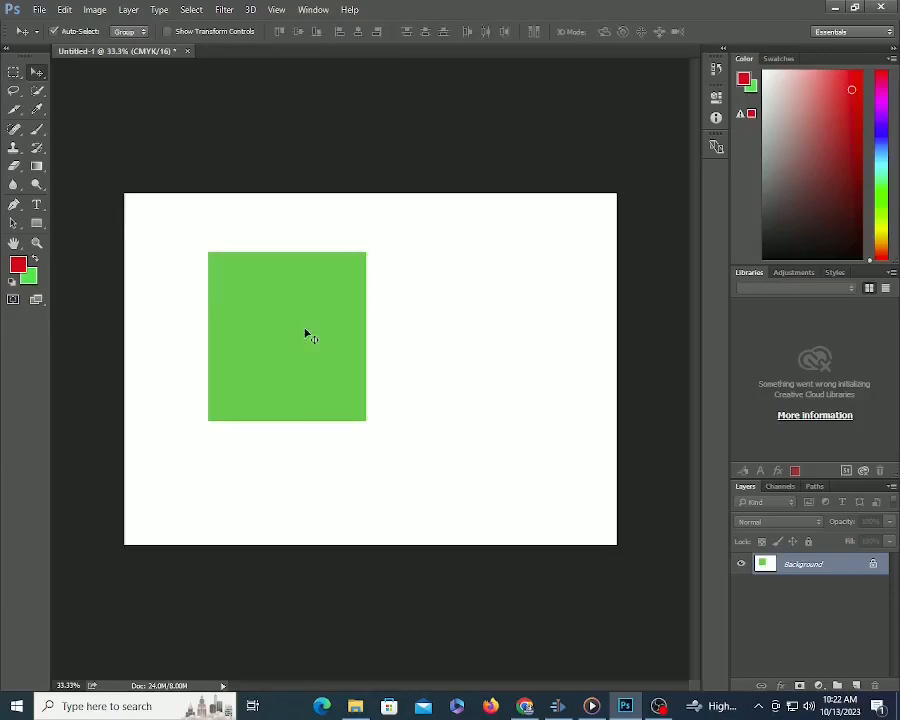
pyautogui.click(305, 350)
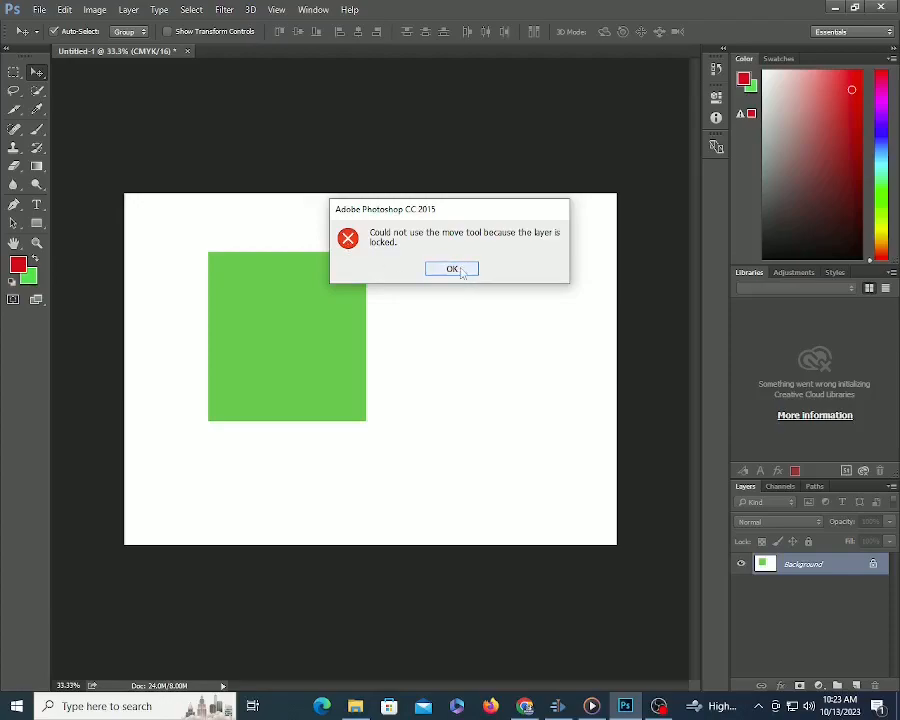
pyautogui.click(452, 269)
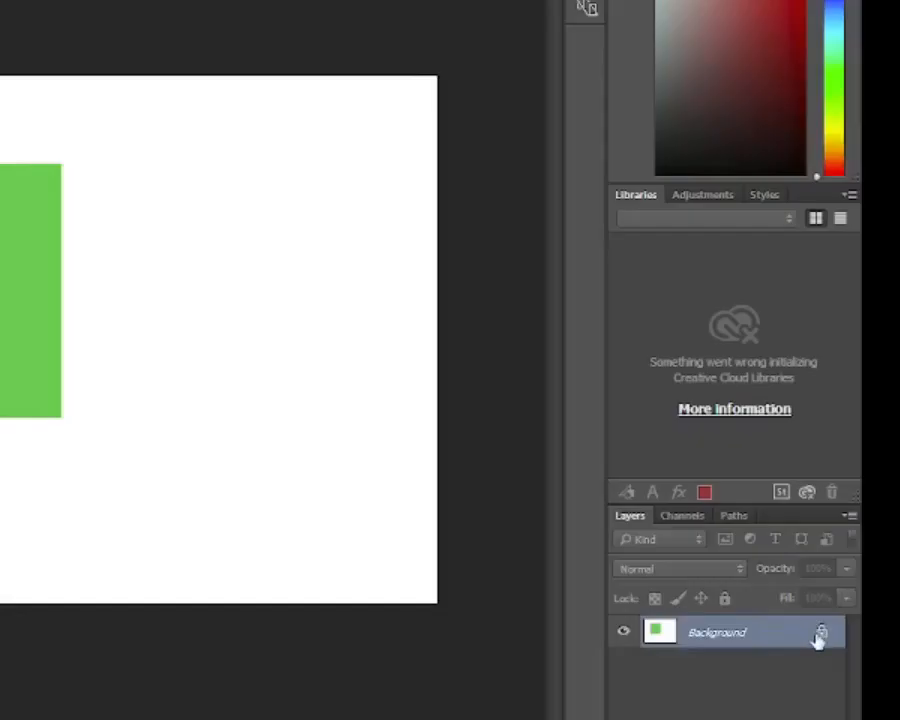
# Unlock the Background layer and add a second rectangular selection beside the green one, filled with the red foreground color and deselected.
pyautogui.click(873, 564)
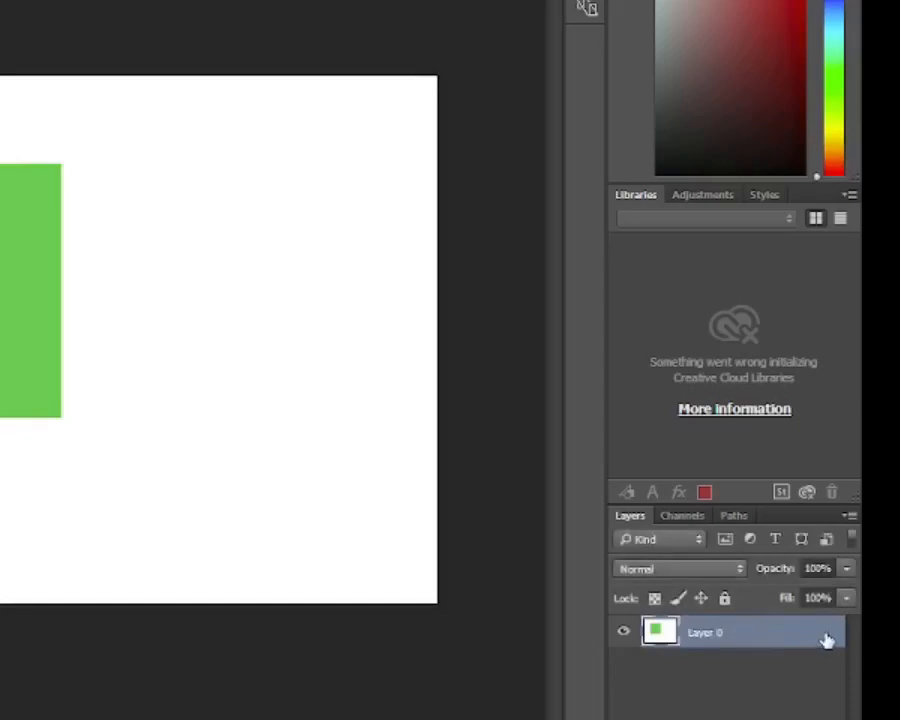
pyautogui.click(13, 72)
pyautogui.moveTo(399, 252); pyautogui.dragTo(543, 426)
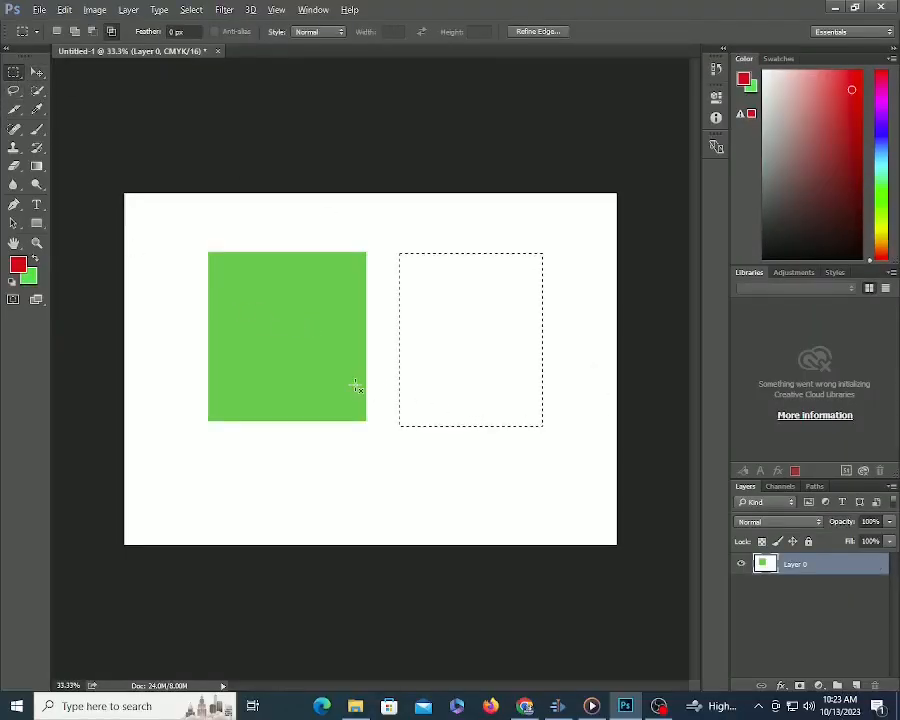
pyautogui.hotkey('alt', 'BackSpace')
pyautogui.hotkey('ctrl', 'd')
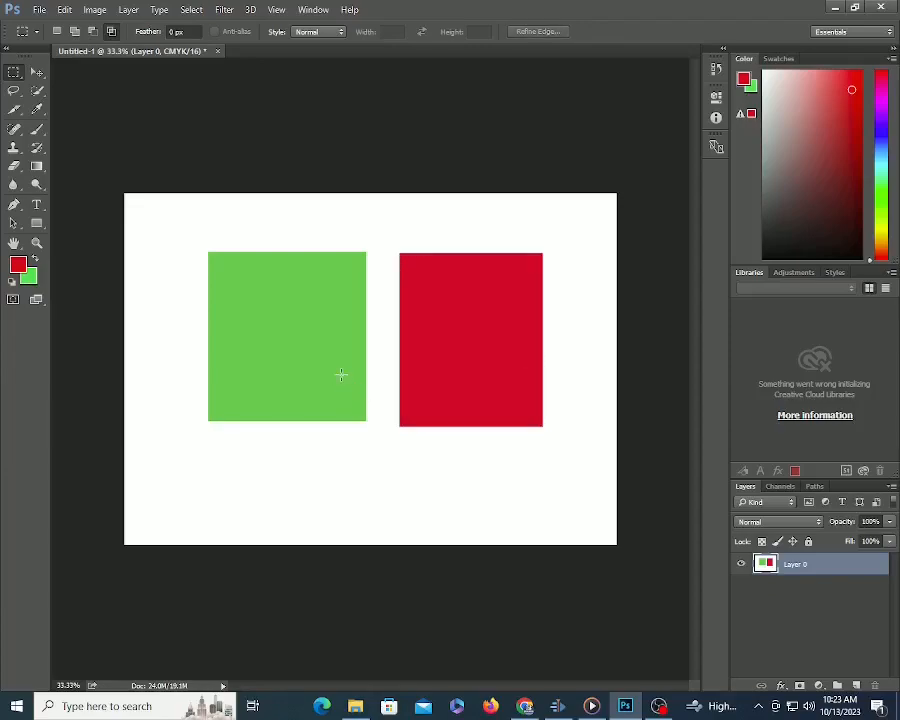
# Move the unlocked layer with both rectangles down and to the left on the canvas.
pyautogui.click(37, 72)
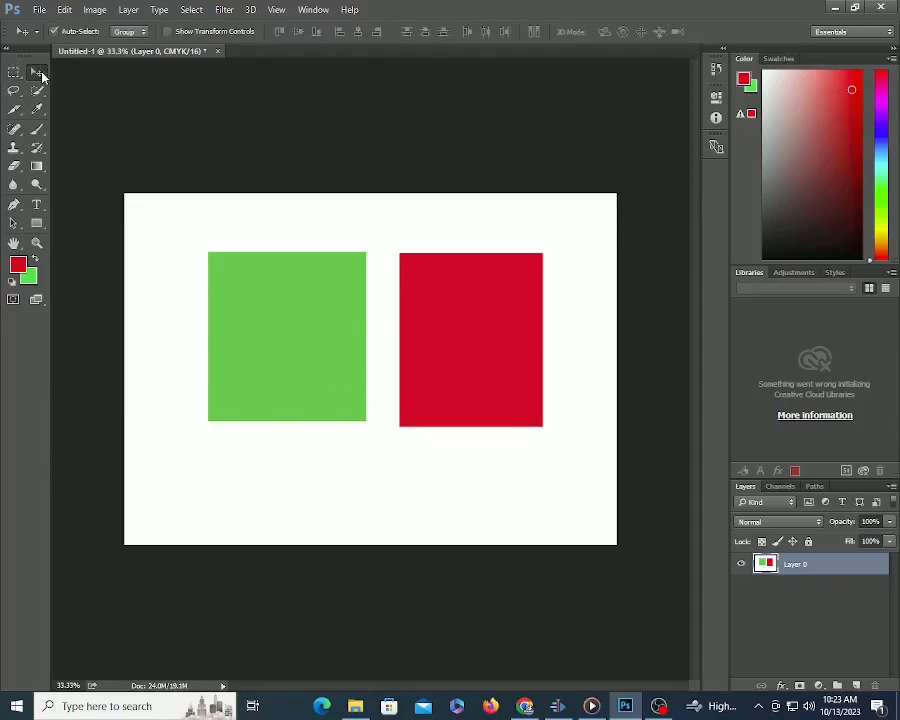
pyautogui.moveTo(308, 328); pyautogui.dragTo(226, 395)
pyautogui.moveTo(384, 368); pyautogui.dragTo(405, 418)
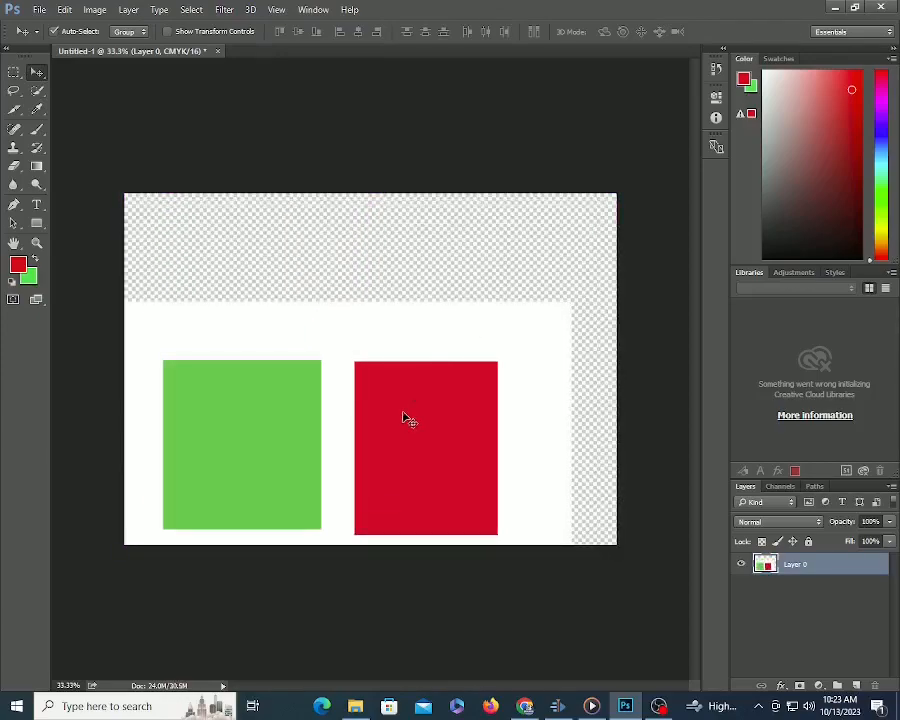
# Undo the layer move, then step back through both rectangle fills, the layer unlock and the marquee selections.
pyautogui.click(64, 10)
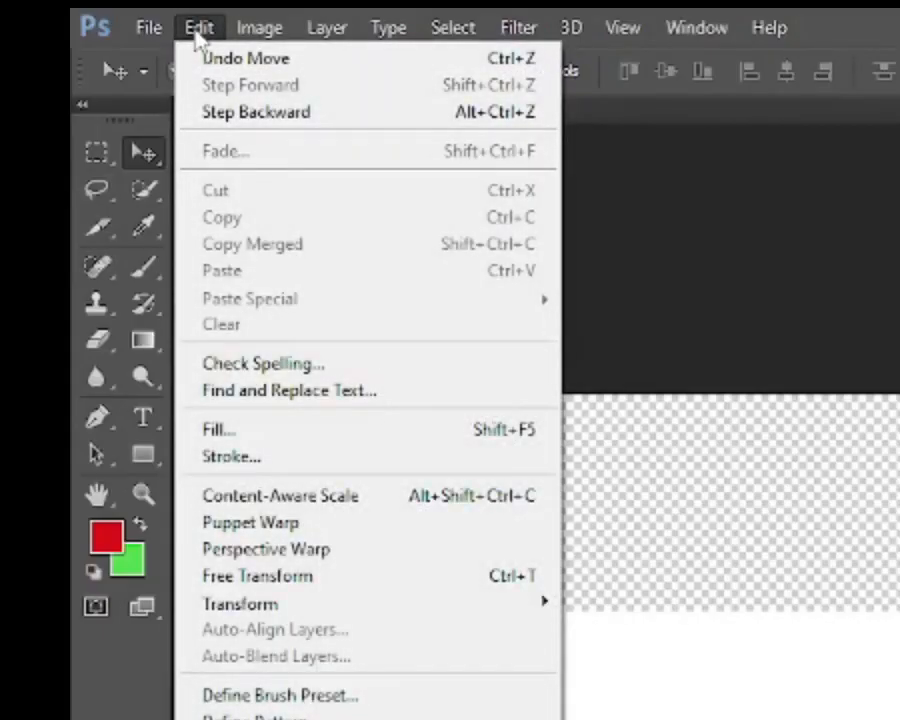
pyautogui.click(215, 60)
pyautogui.click(198, 30)
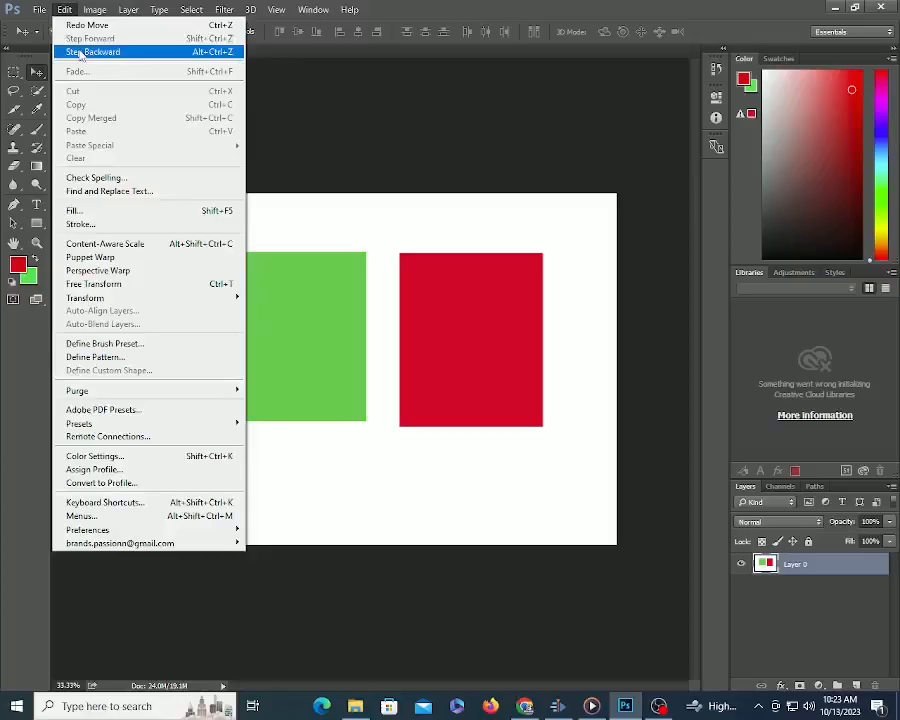
pyautogui.click(231, 113)
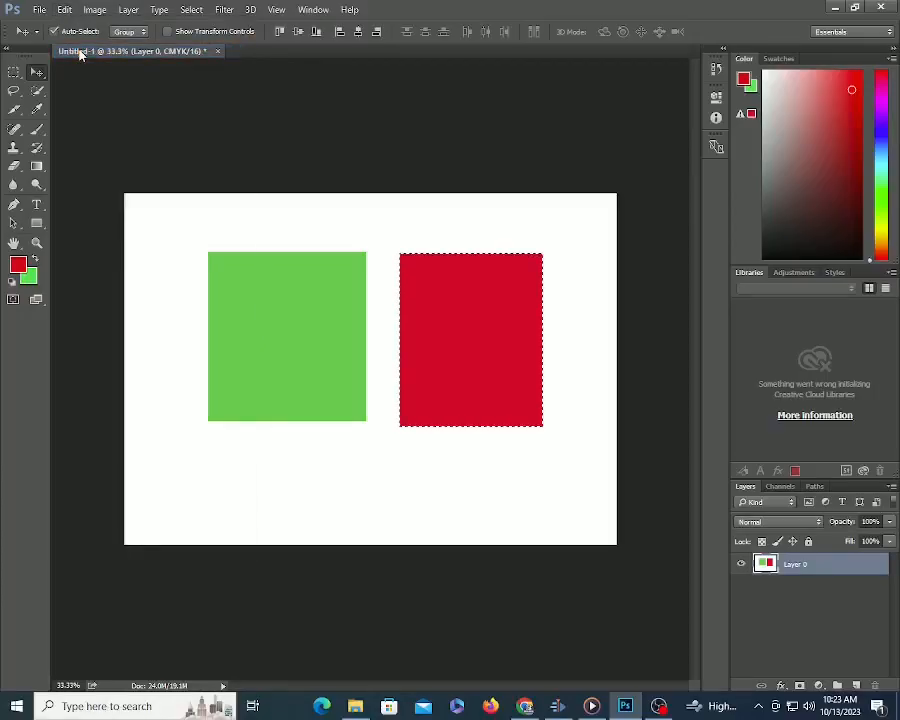
pyautogui.hotkey('ctrl', 'alt', 'z')
pyautogui.hotkey('ctrl', 'alt', 'z')
pyautogui.hotkey('ctrl', 'alt', 'z')
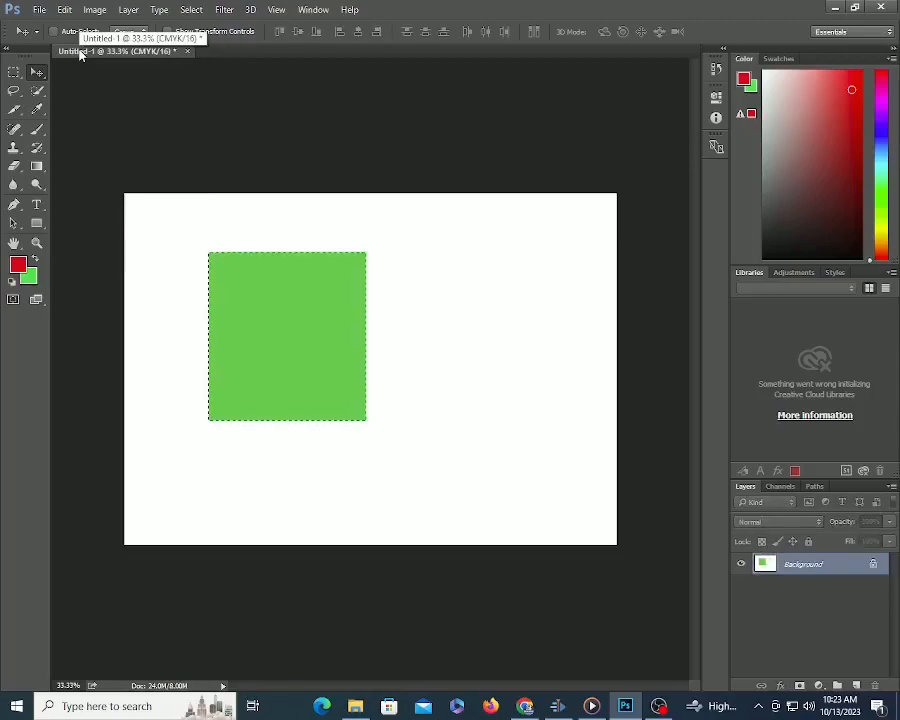
pyautogui.hotkey('ctrl', 'alt', 'z')
pyautogui.hotkey('ctrl', 'alt', 'z')
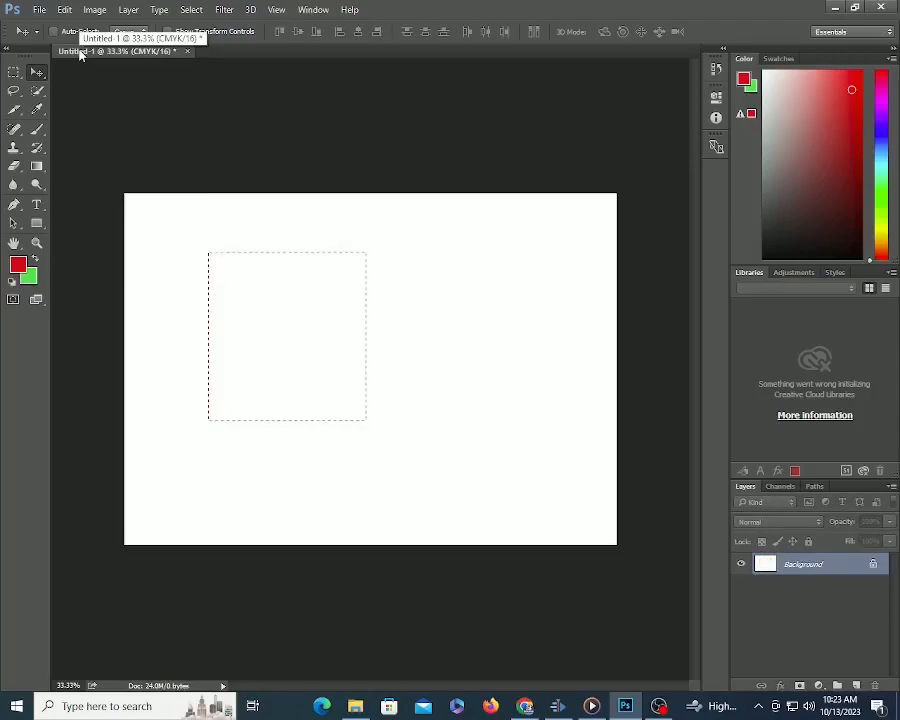
pyautogui.hotkey('ctrl', 'alt', 'z')
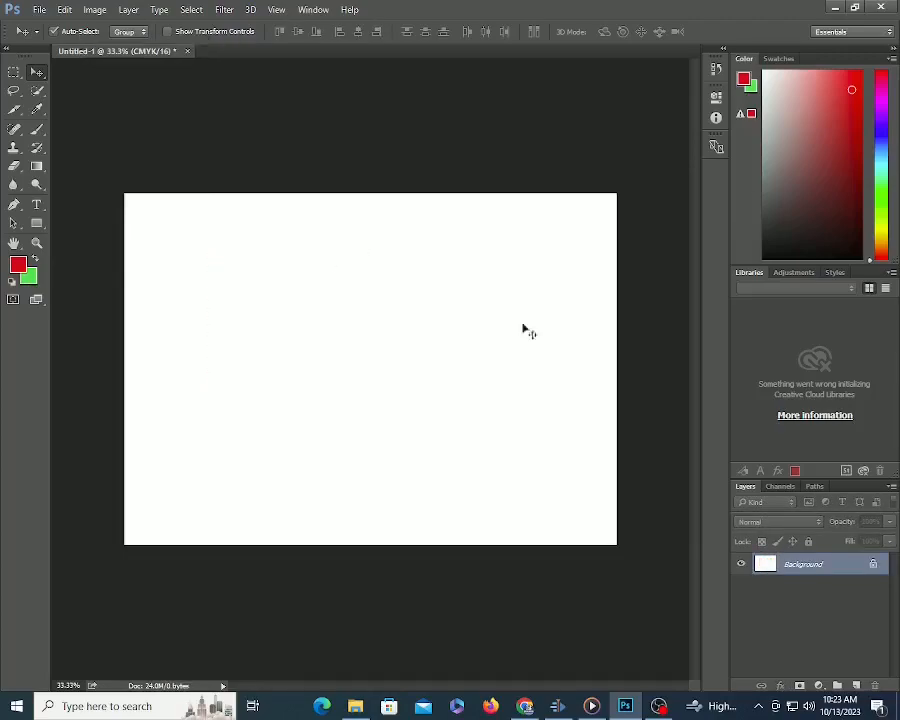
# Add a new empty layer above the Background layer.
pyautogui.click(857, 686)
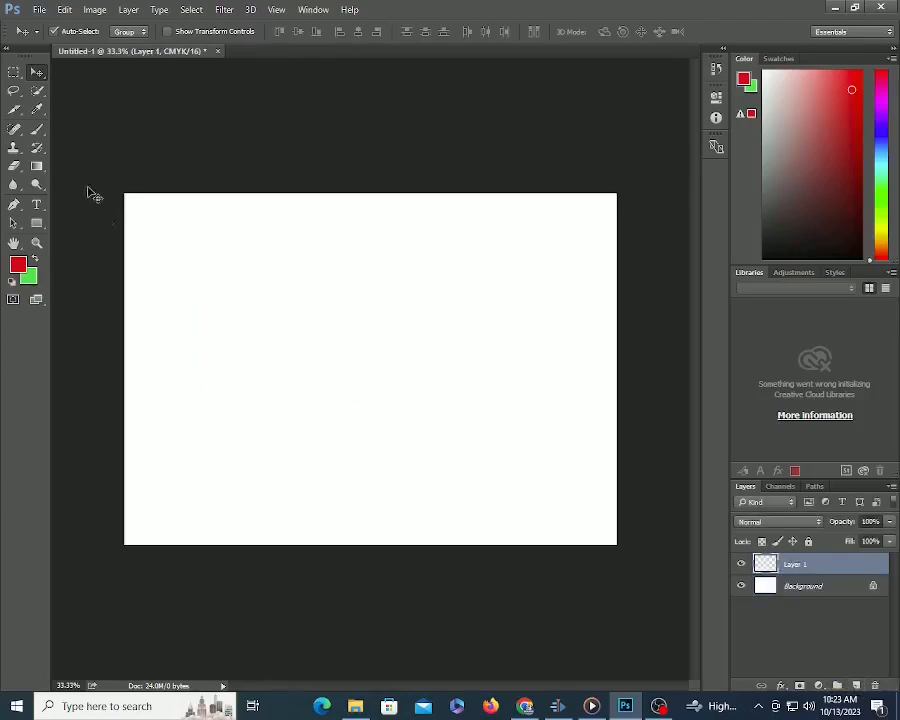
# Make a rectangular selection on Layer 1, fill it with the red foreground color, deselect, and move the red rectangle down the canvas.
pyautogui.click(13, 72)
pyautogui.moveTo(187, 246); pyautogui.dragTo(349, 394)
pyautogui.hotkey('alt', 'BackSpace')
pyautogui.hotkey('ctrl', 'd')
pyautogui.press('v')
pyautogui.moveTo(315, 354)
pyautogui.mouseDown()
pyautogui.moveTo(464, 436)
pyautogui.moveTo(397, 386)
pyautogui.moveTo(303, 360)
pyautogui.moveTo(315, 368)
pyautogui.mouseUp()
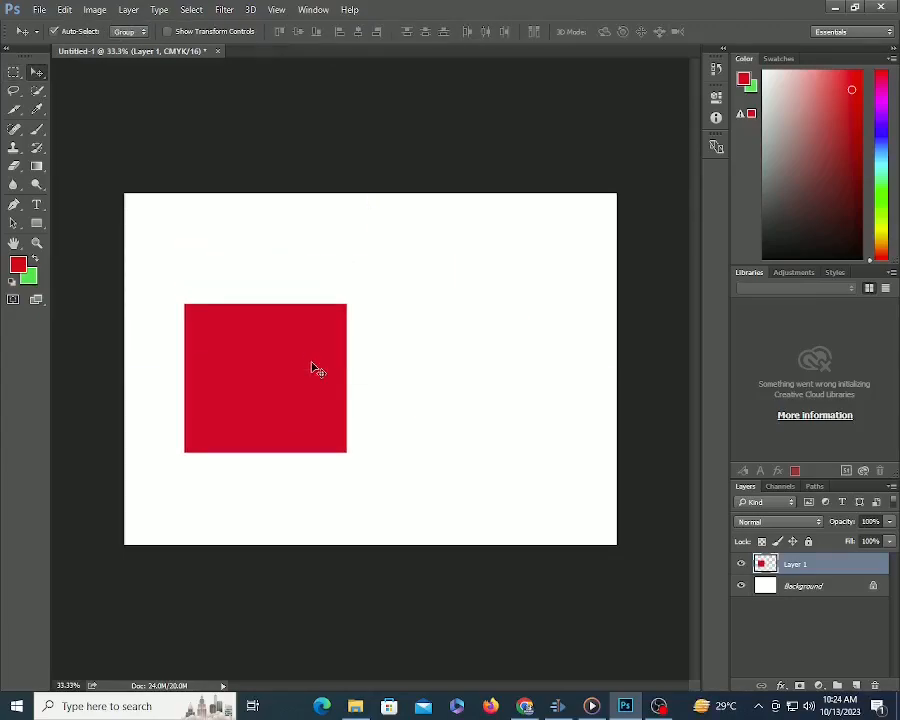
# Add a rectangle filled with the green background color beside the red one on the same layer, deselect, and move both together slightly.
pyautogui.click(14, 73)
pyautogui.moveTo(379, 309); pyautogui.dragTo(515, 446)
pyautogui.hotkey('ctrl', 'BackSpace')
pyautogui.hotkey('ctrl', 'd')
pyautogui.press('v')
pyautogui.moveTo(465, 392); pyautogui.dragTo(448, 401)
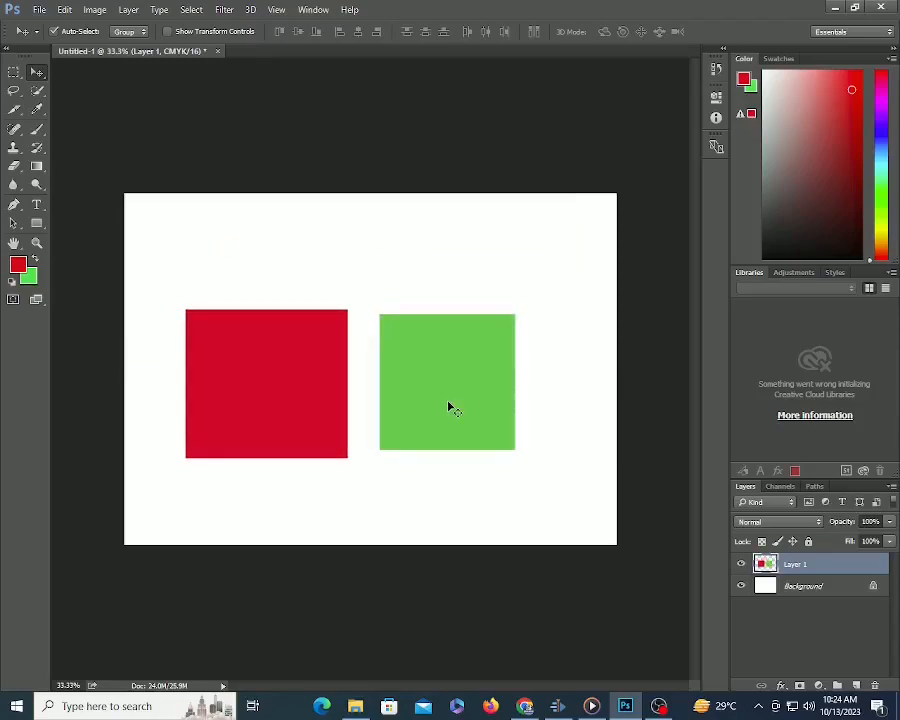
# Undo the layer move and the deselection, then delete the selected green rectangle and deselect.
pyautogui.hotkey('ctrl', 'alt', 'z')
pyautogui.hotkey('ctrl', 'alt', 'z')
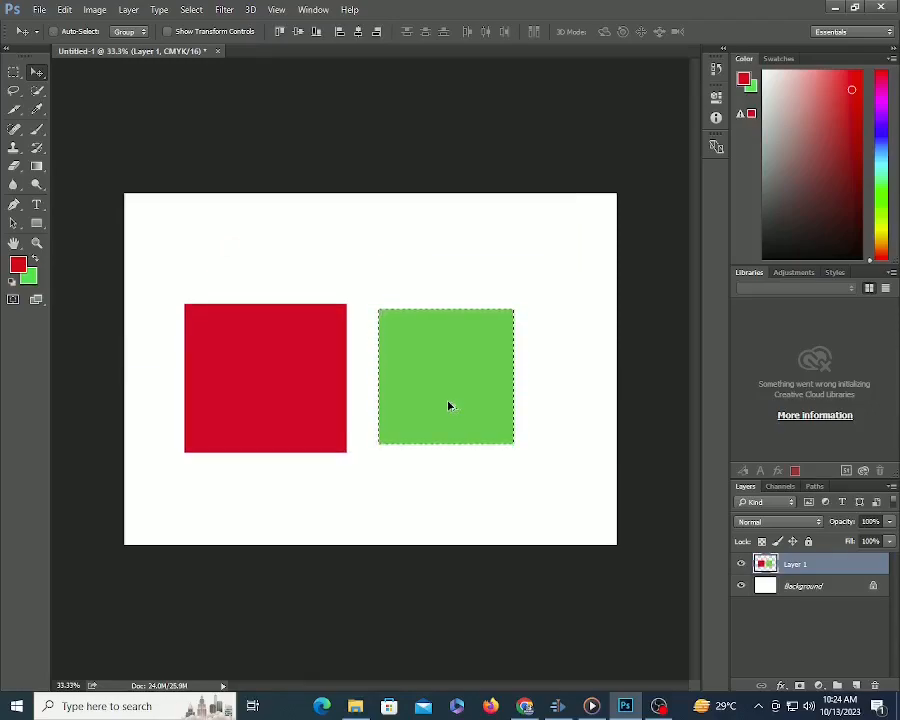
pyautogui.press('Delete')
pyautogui.hotkey('ctrl', 'd')
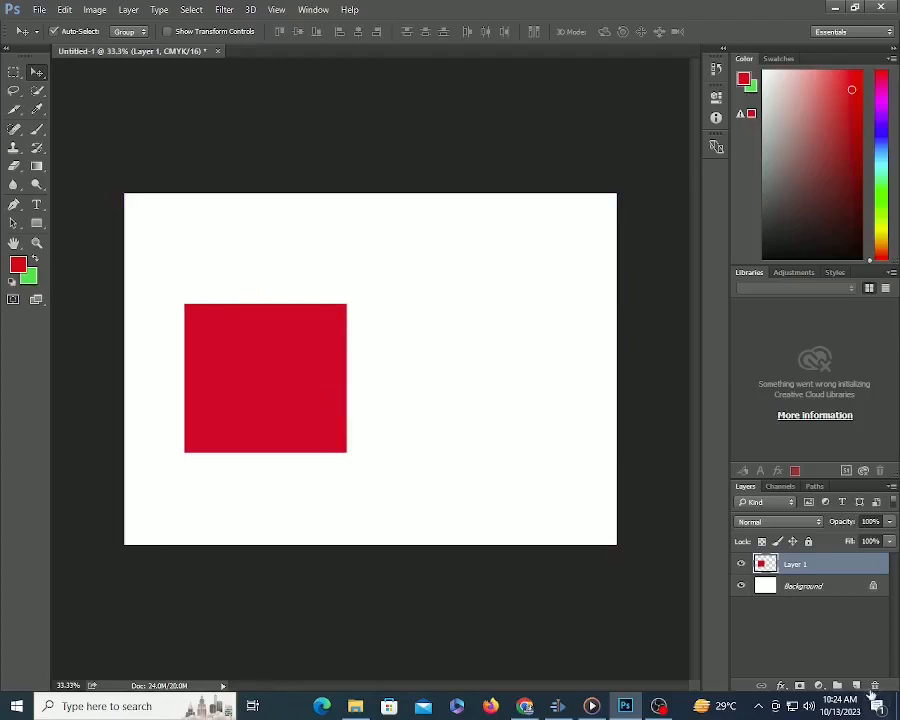
# Add a new empty layer above Layer 1, try filling it with the green background color, and undo the fill.
pyautogui.hotkey('ctrl', 'shift', 'alt', 'n')
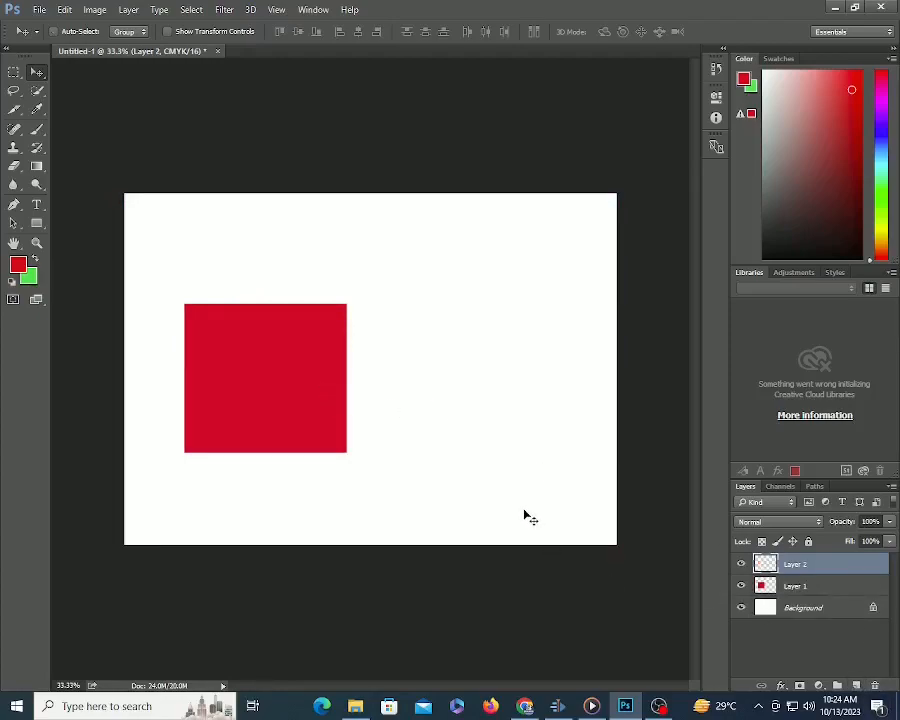
pyautogui.hotkey('ctrl', 'BackSpace')
pyautogui.hotkey('ctrl', 'z')
# Fill the entire red rectangle layer with the green background color without a selection, then undo the fill.
pyautogui.click(830, 587)
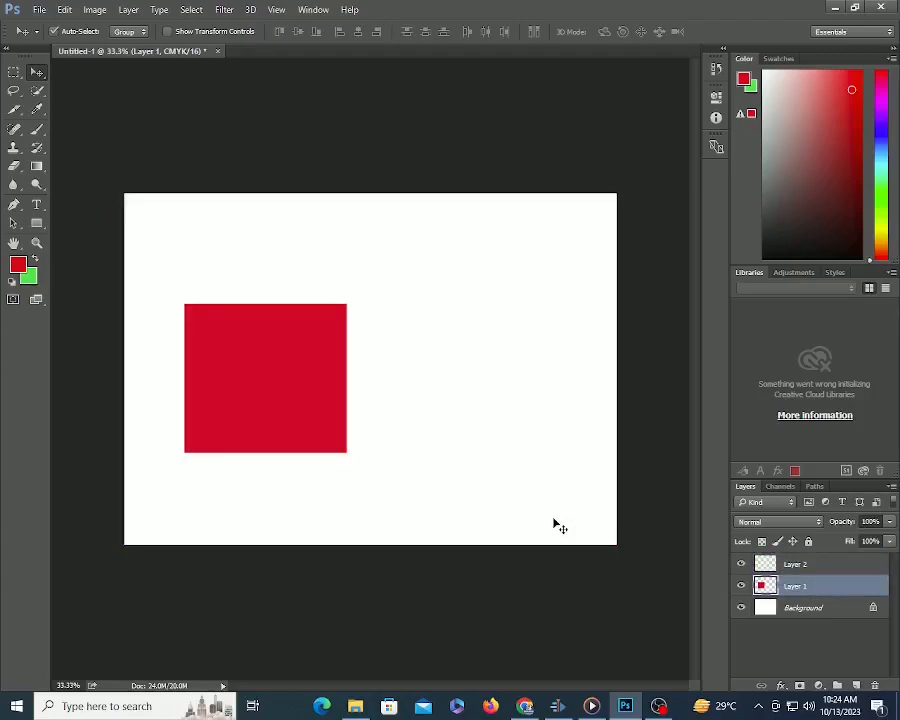
pyautogui.hotkey('ctrl', 'BackSpace')
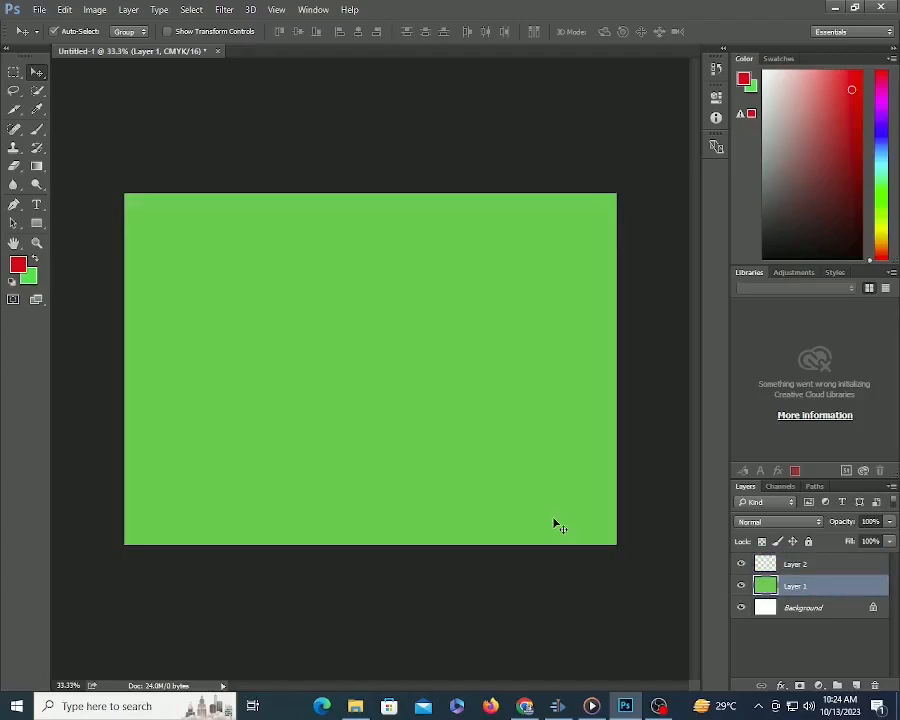
pyautogui.hotkey('ctrl', 'z')
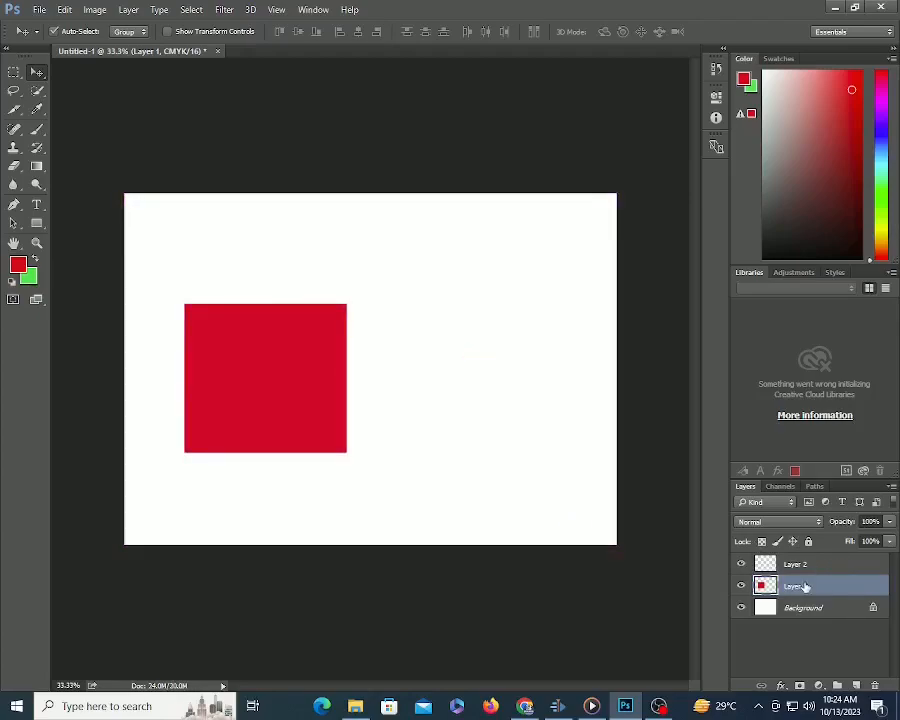
# Load the red rectangle's layer as a selection, fill it with the green background color, and deselect.
pyautogui.keyDown('ctrl'); pyautogui.click(763, 587); pyautogui.keyUp('ctrl')
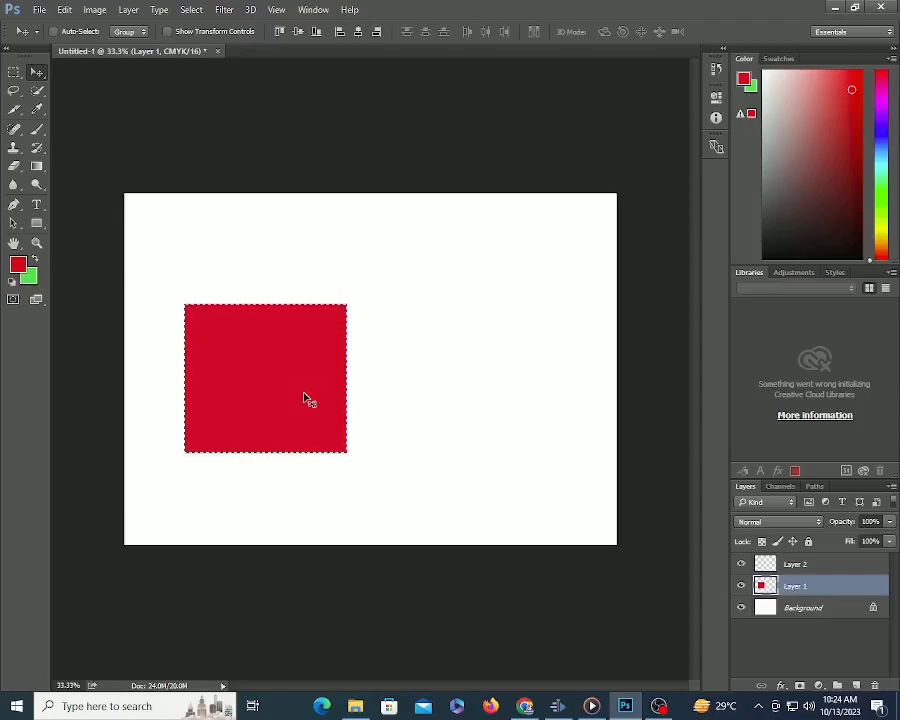
pyautogui.hotkey('ctrl', 'BackSpace')
pyautogui.hotkey('ctrl', 'd')
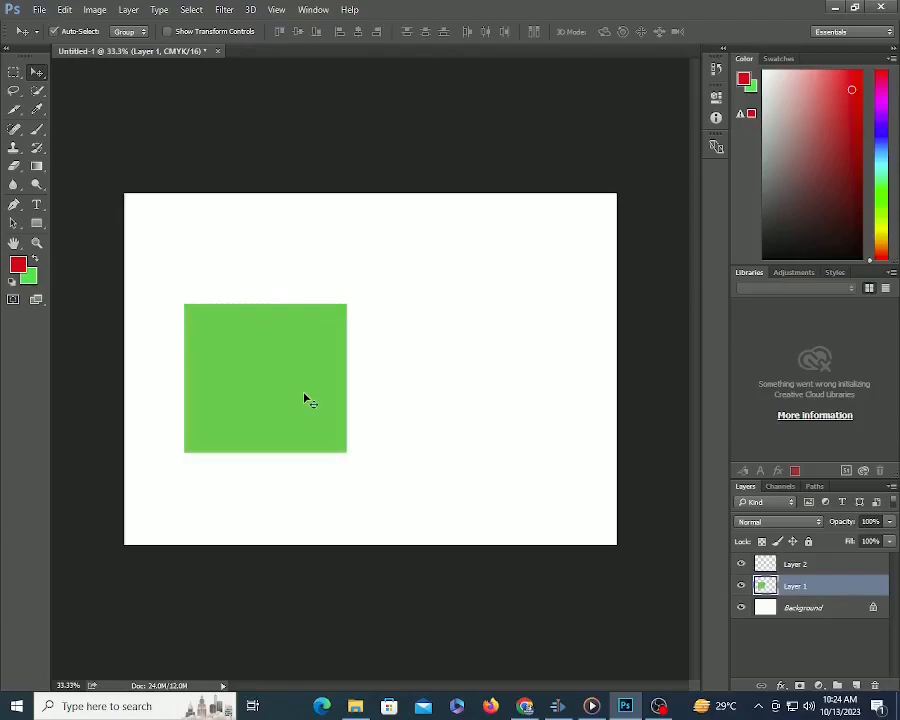
# Move the green rectangle toward the canvas's upper left and duplicate it alongside, with the copy filled red.
pyautogui.moveTo(291, 401); pyautogui.dragTo(261, 342)
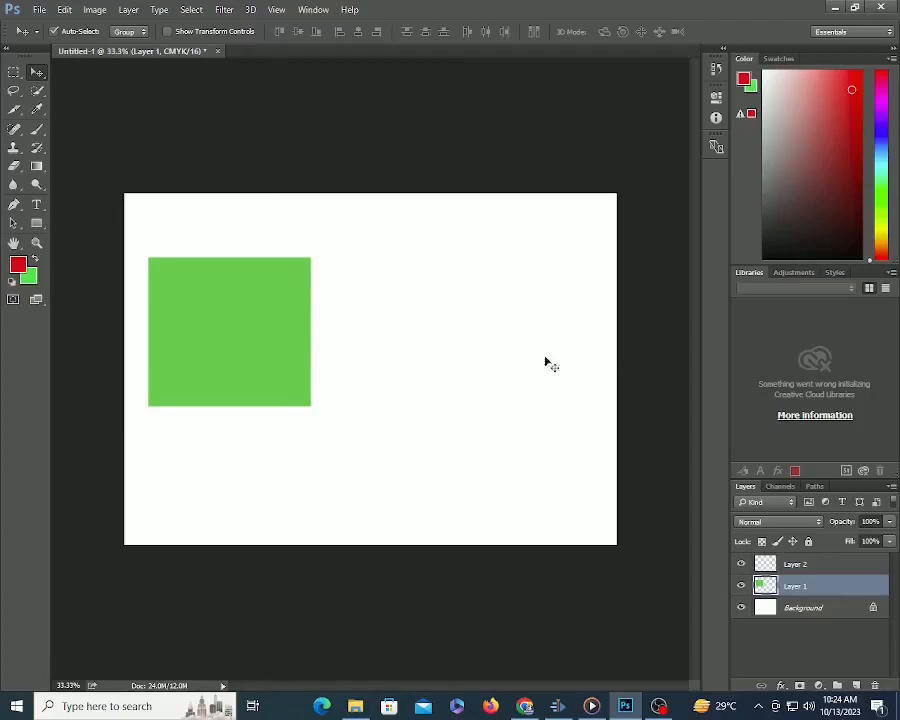
pyautogui.keyDown('alt'); pyautogui.moveTo(243, 330); pyautogui.dragTo(432, 334); pyautogui.keyUp('alt')
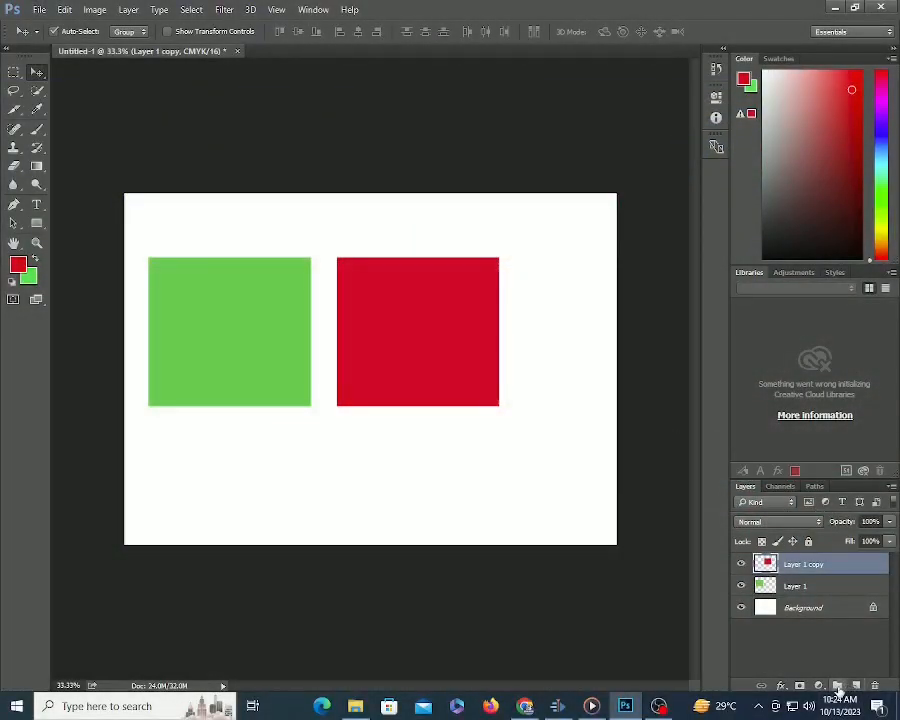
# Place the red and green rectangle layers in a new collapsed layer group and move the group to the right on the canvas.
pyautogui.click(837, 686)
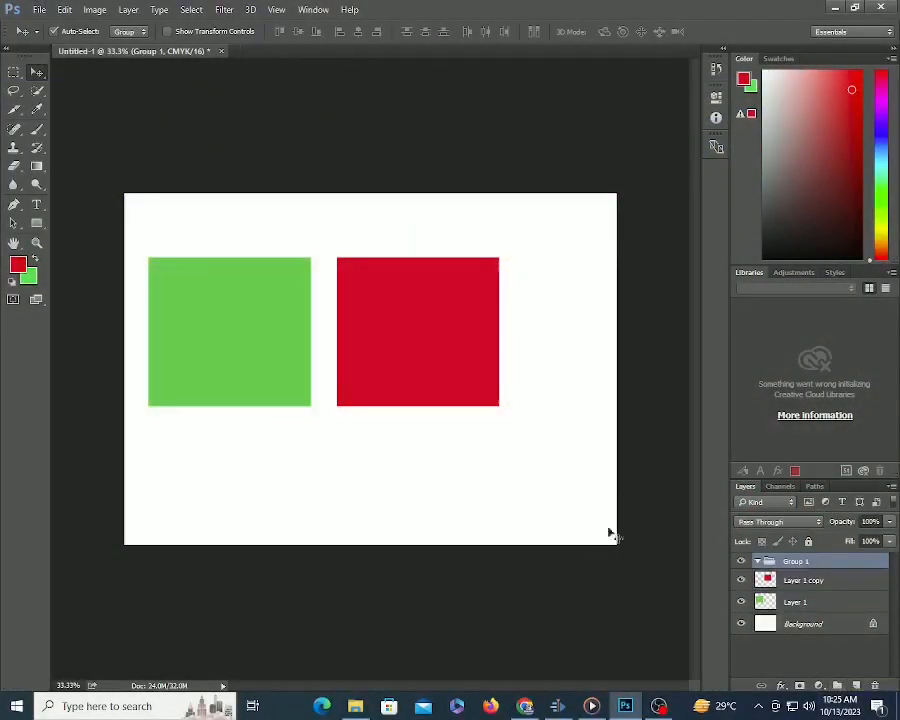
pyautogui.moveTo(810, 579); pyautogui.dragTo(770, 565)
pyautogui.click(792, 603)
pyautogui.click(757, 561)
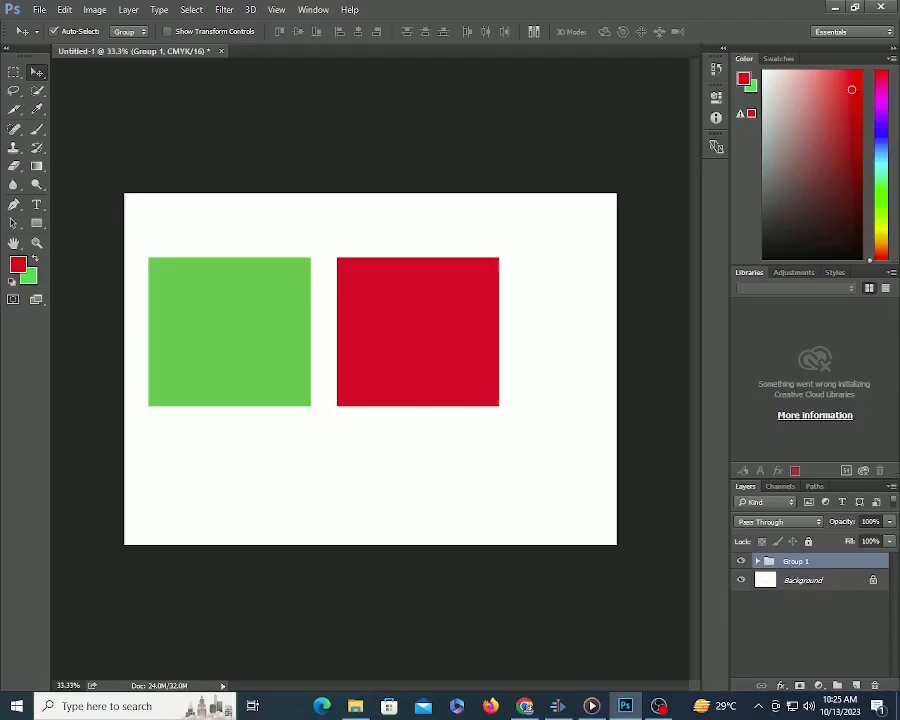
pyautogui.moveTo(383, 345); pyautogui.dragTo(463, 346)
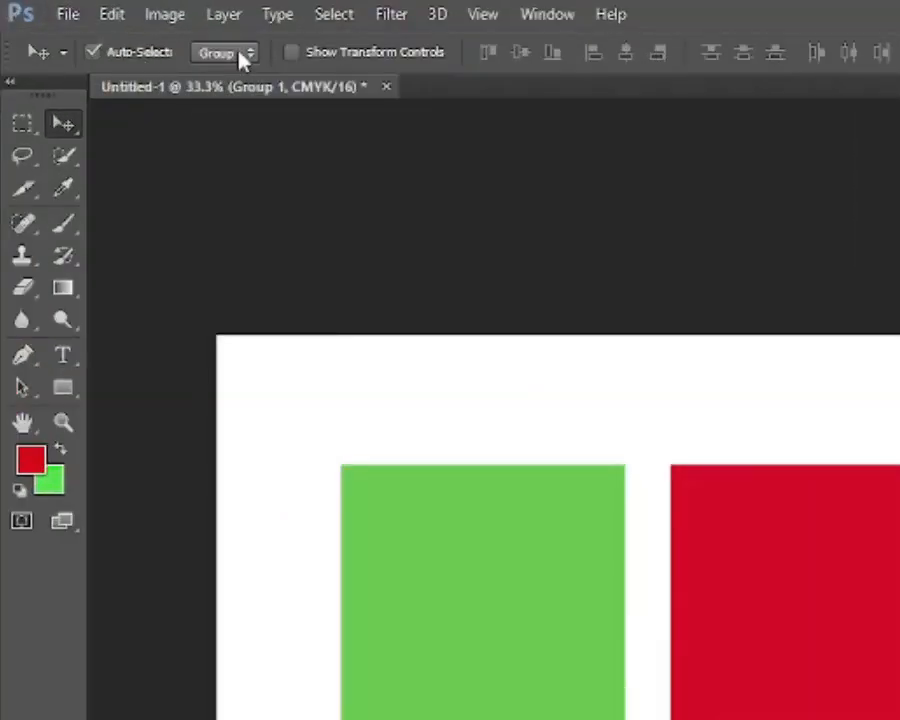
# Set the Move tool's Auto-Select to Layer, then move the green rectangle down and right and the red one slightly up separately.
pyautogui.click(243, 55)
pyautogui.click(210, 87)
pyautogui.click(446, 555)
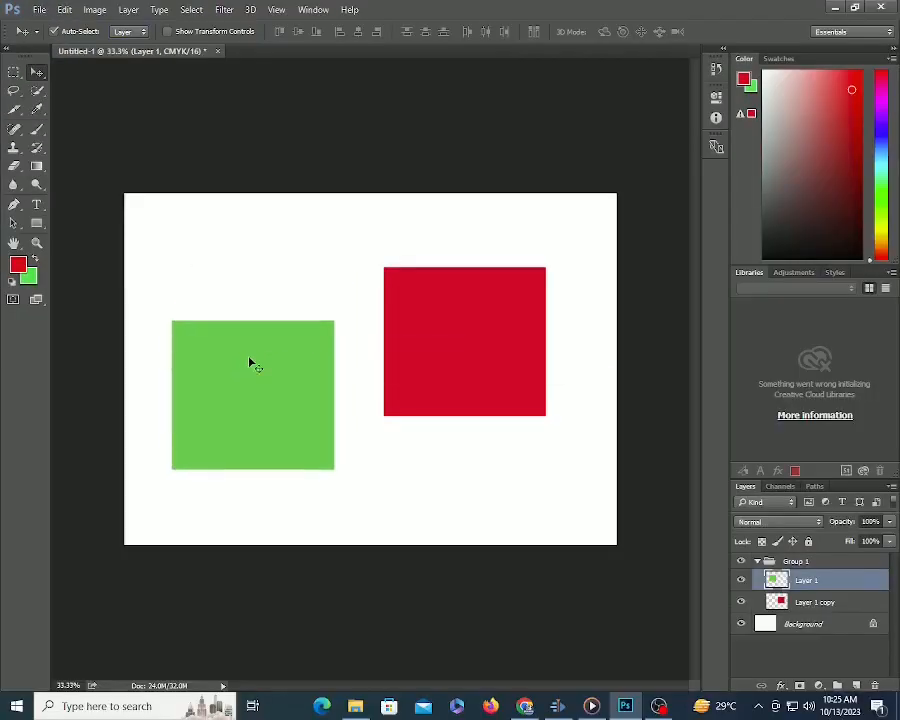
pyautogui.moveTo(252, 365); pyautogui.dragTo(285, 426)
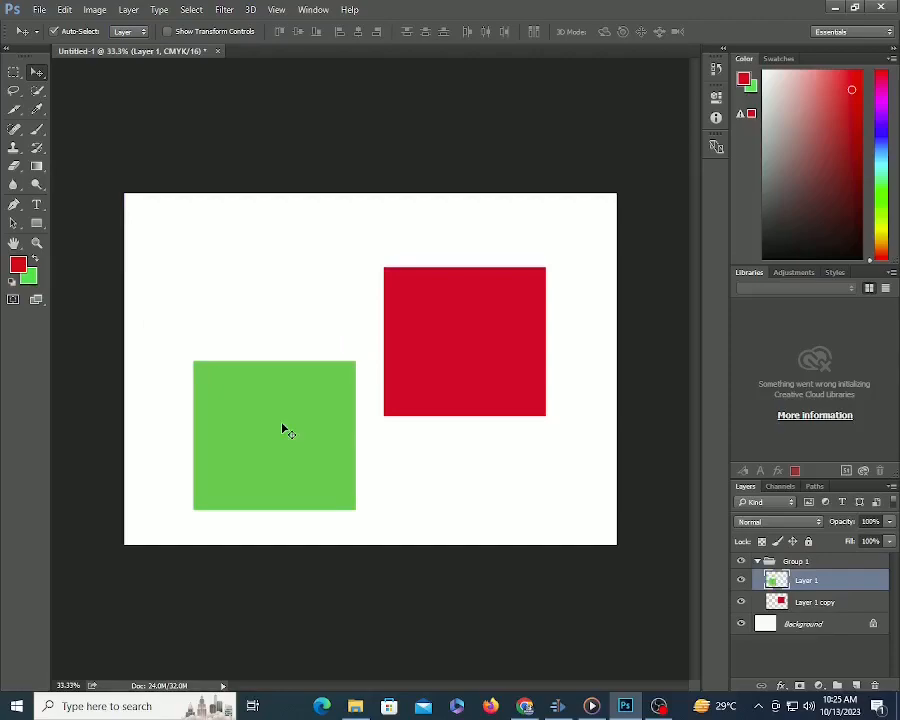
pyautogui.moveTo(492, 388); pyautogui.dragTo(497, 373)
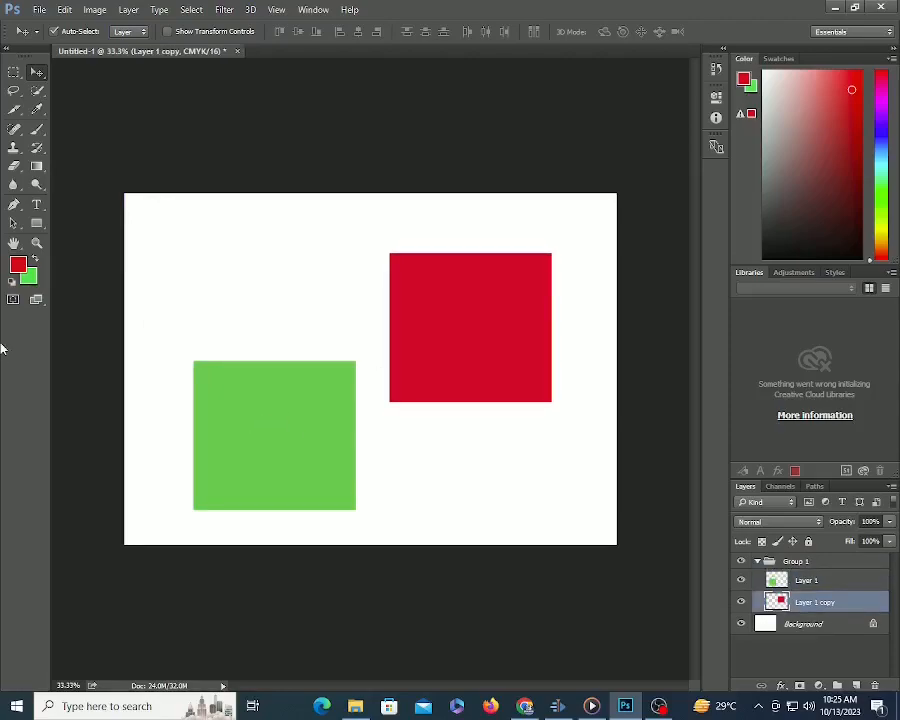
# Show the transform controls and shrink the red rectangle from its upper-left corner.
pyautogui.click(168, 31)
pyautogui.hotkey('ctrl', 'alt', 'z')
pyautogui.hotkey('ctrl', 'alt', 'z')
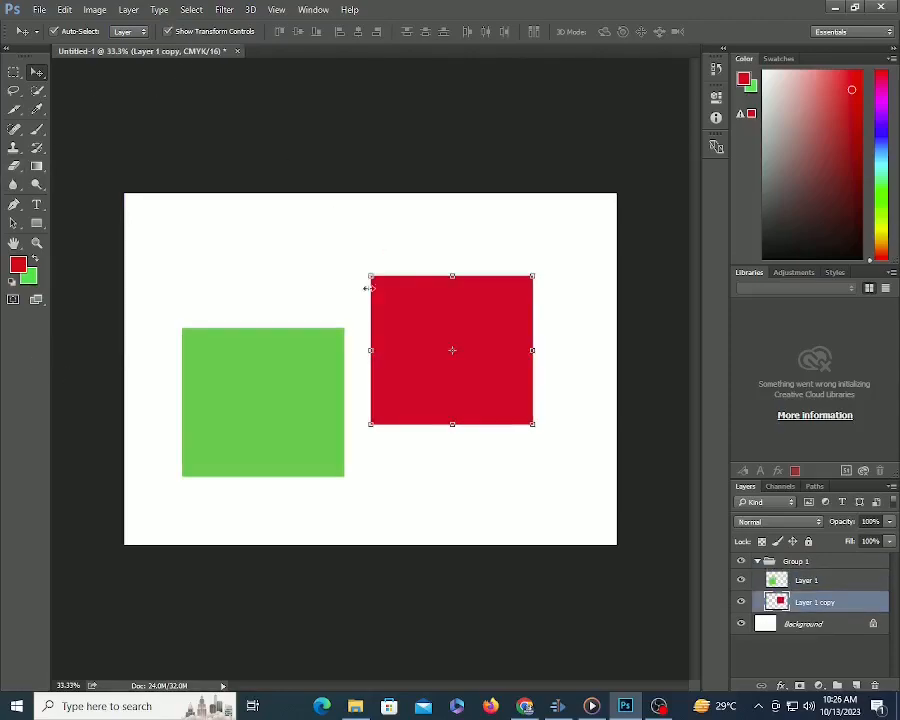
pyautogui.moveTo(371, 275); pyautogui.dragTo(426, 344)
pyautogui.press('Return')
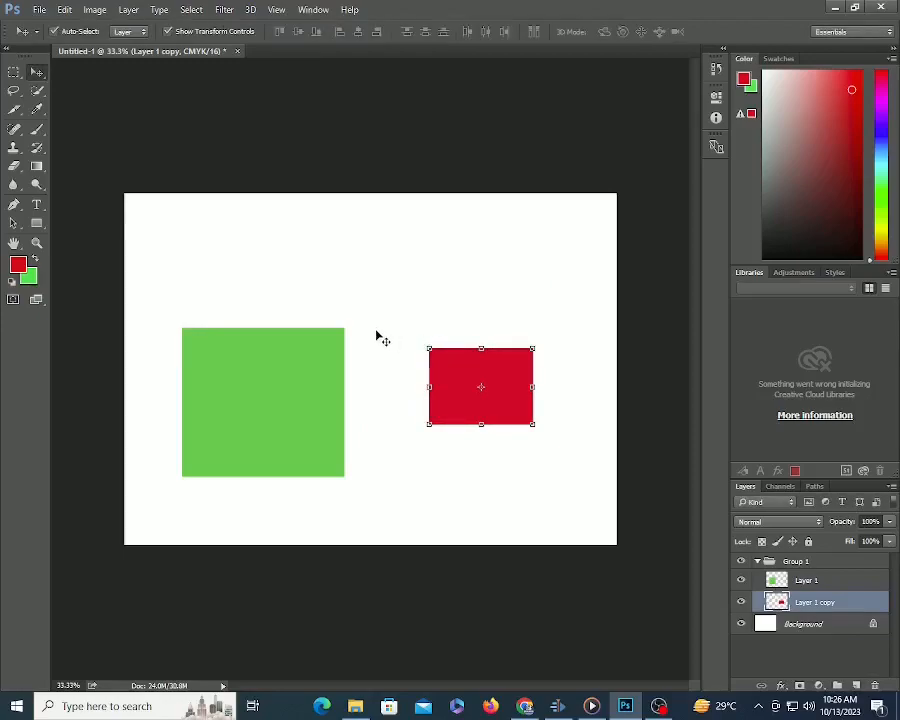
# Move the reduced red rectangle slightly to the left and turn off the transform controls.
pyautogui.moveTo(504, 394); pyautogui.dragTo(474, 388)
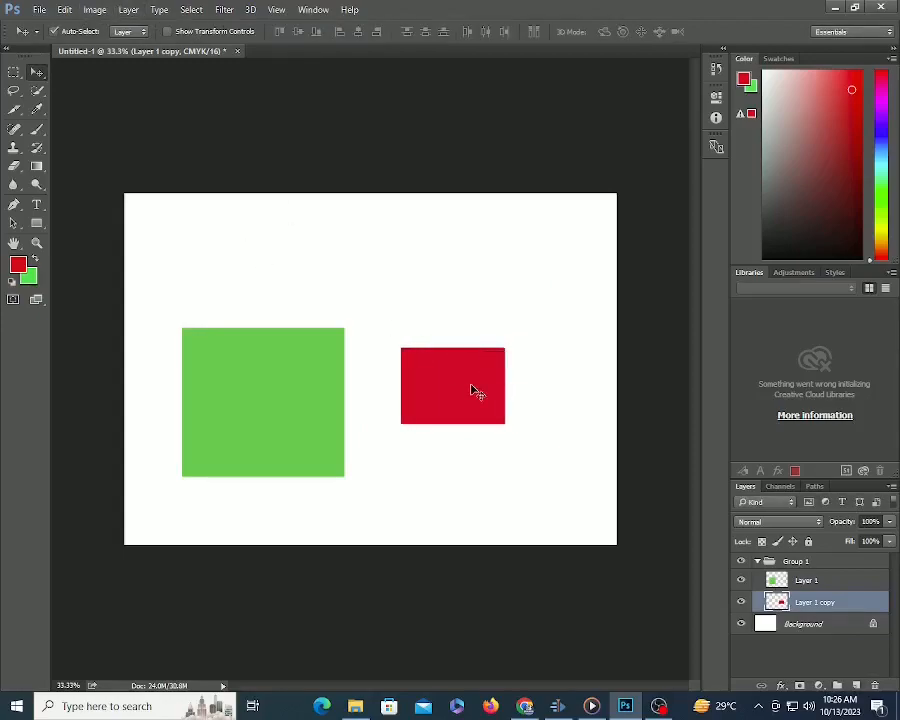
pyautogui.hotkey('ctrl', 't')
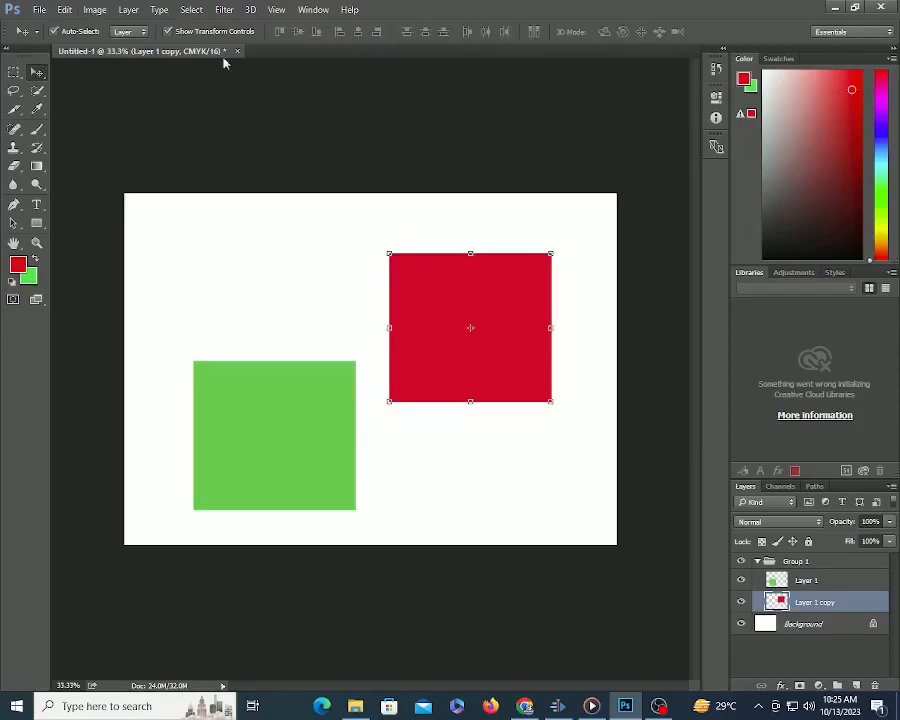
pyautogui.click(168, 31)
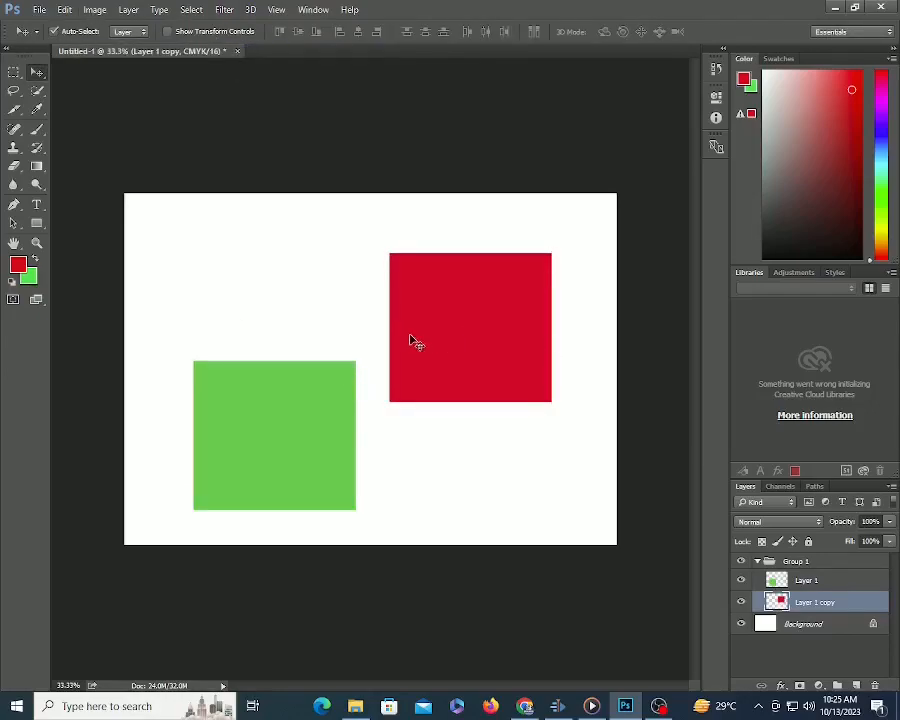
# Select the green and red rectangles alternately on the canvas, then move the green one slightly up and left with Auto-Select off.
pyautogui.click(296, 440)
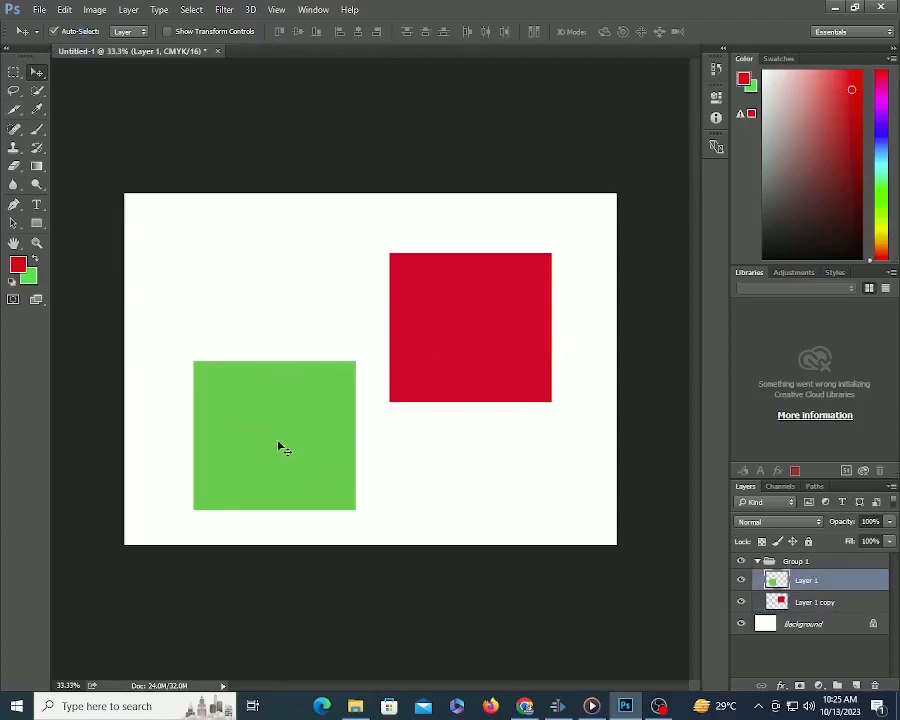
pyautogui.click(493, 361)
pyautogui.click(312, 466)
pyautogui.moveTo(454, 348)
pyautogui.mouseDown()
pyautogui.moveTo(476, 287)
pyautogui.moveTo(440, 356)
pyautogui.moveTo(450, 330)
pyautogui.mouseUp()
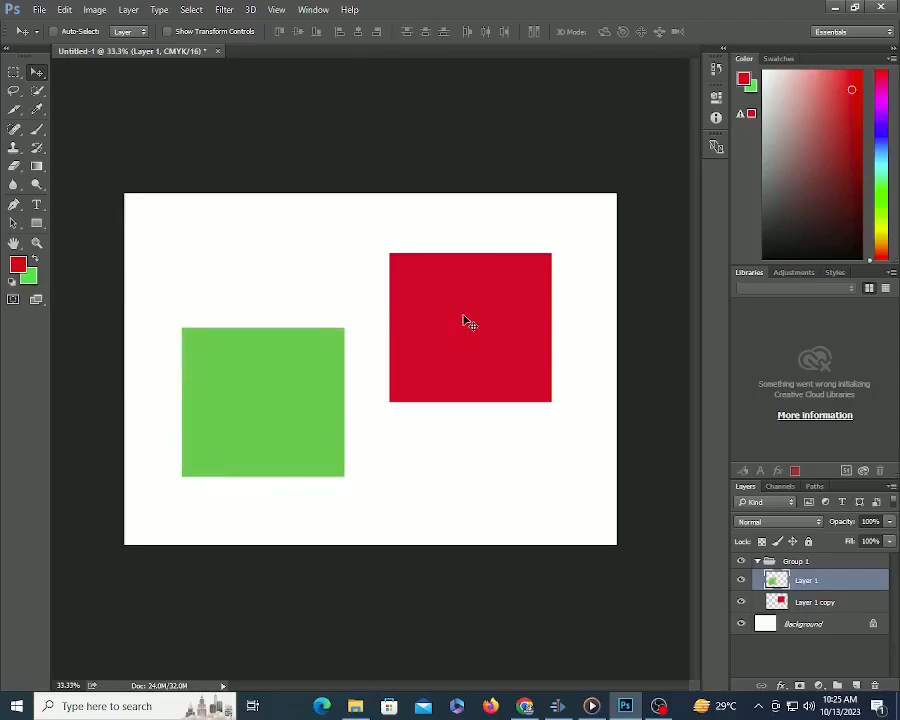
# Choose Layer 1 copy from the layers under the red rectangle and move it up and to the left with Auto-Select off.
pyautogui.rightClick(465, 320)
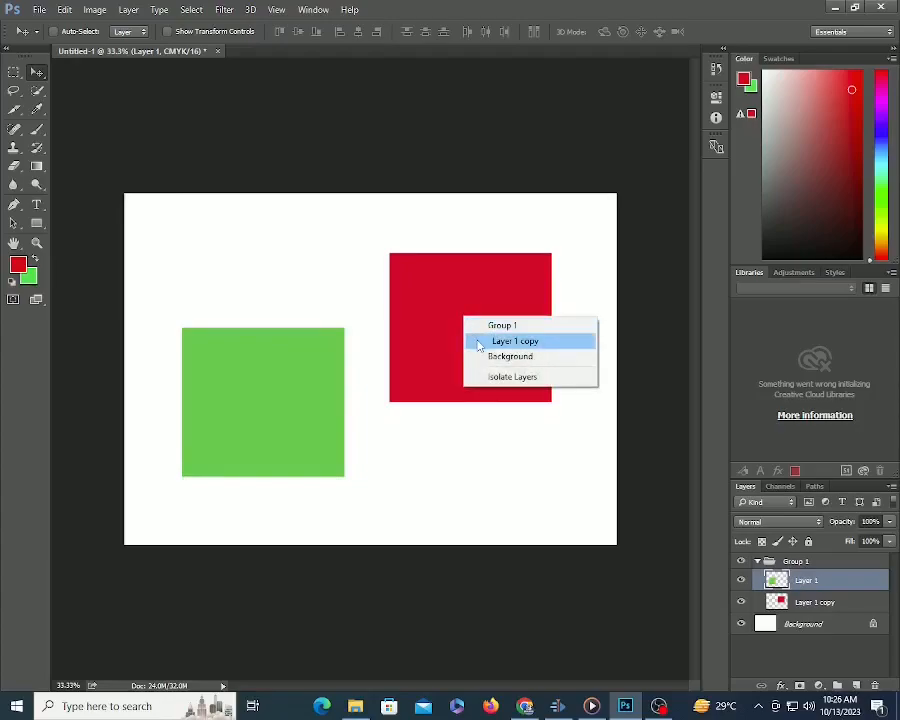
pyautogui.click(478, 345)
pyautogui.moveTo(476, 343); pyautogui.dragTo(454, 302)
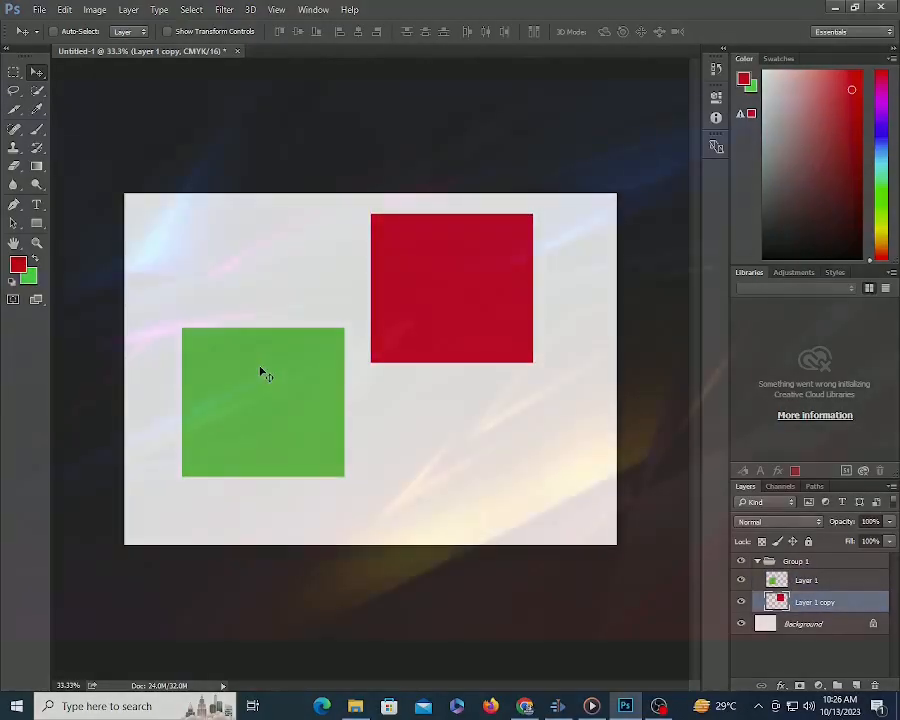
pyautogui.moveTo(260, 373); pyautogui.dragTo(245, 353)
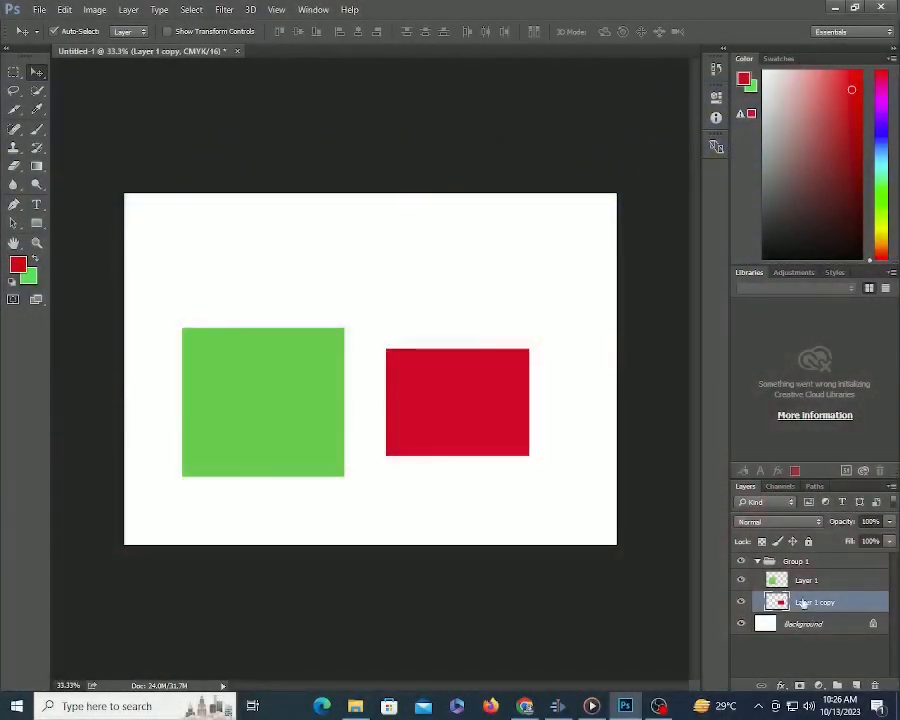
# Select the green and red rectangle layers together and align their top and left edges.
pyautogui.keyDown('shift'); pyautogui.click(243, 394); pyautogui.keyUp('shift')
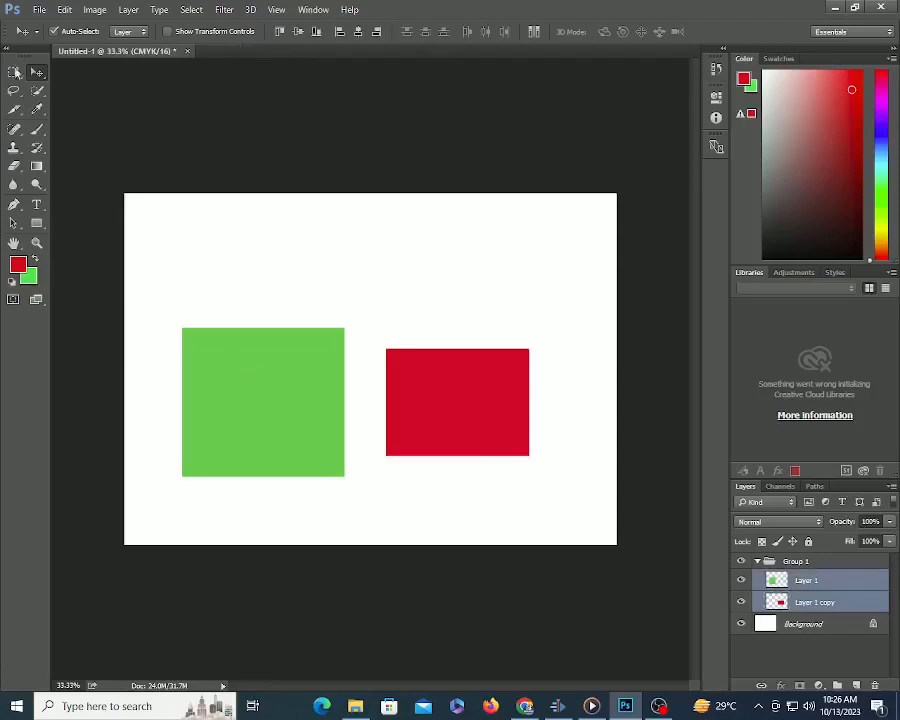
pyautogui.click(280, 32)
pyautogui.click(358, 33)
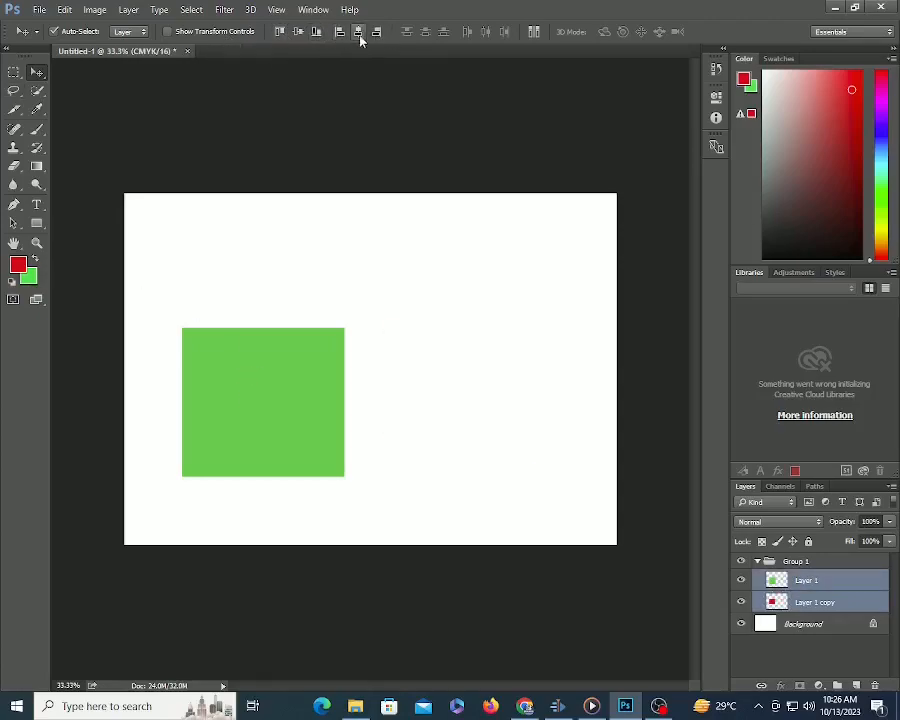
# Reorder the red rectangle's layer above the green rectangle's layer inside the group.
pyautogui.click(816, 586)
pyautogui.click(778, 598)
pyautogui.moveTo(778, 598); pyautogui.dragTo(810, 583)
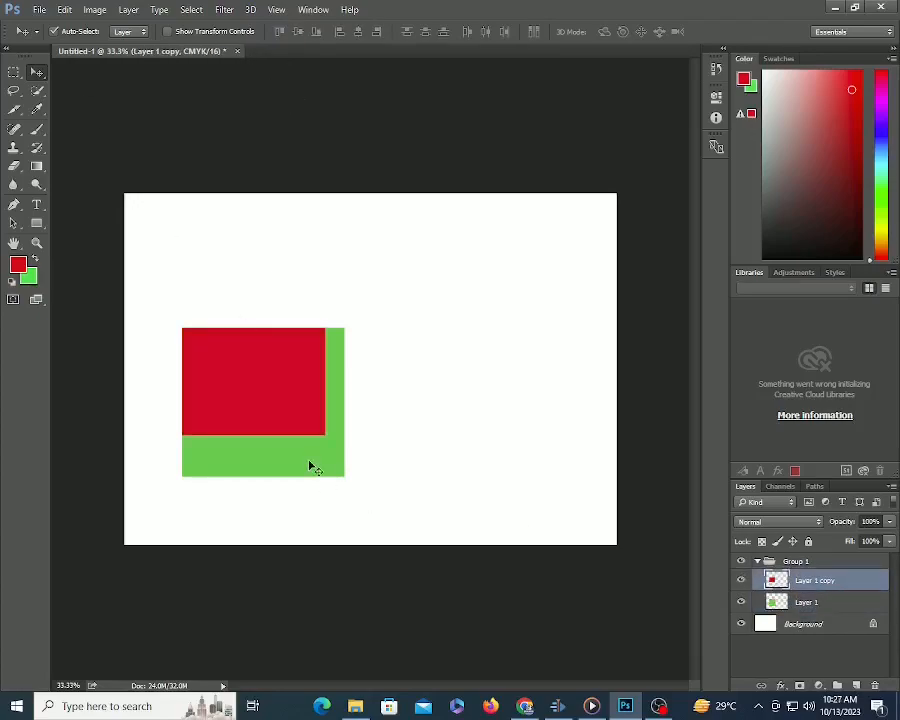
# Select both rectangle layers and align them by horizontal centers and bottom edges.
pyautogui.keyDown('shift'); pyautogui.click(800, 602); pyautogui.keyUp('shift')
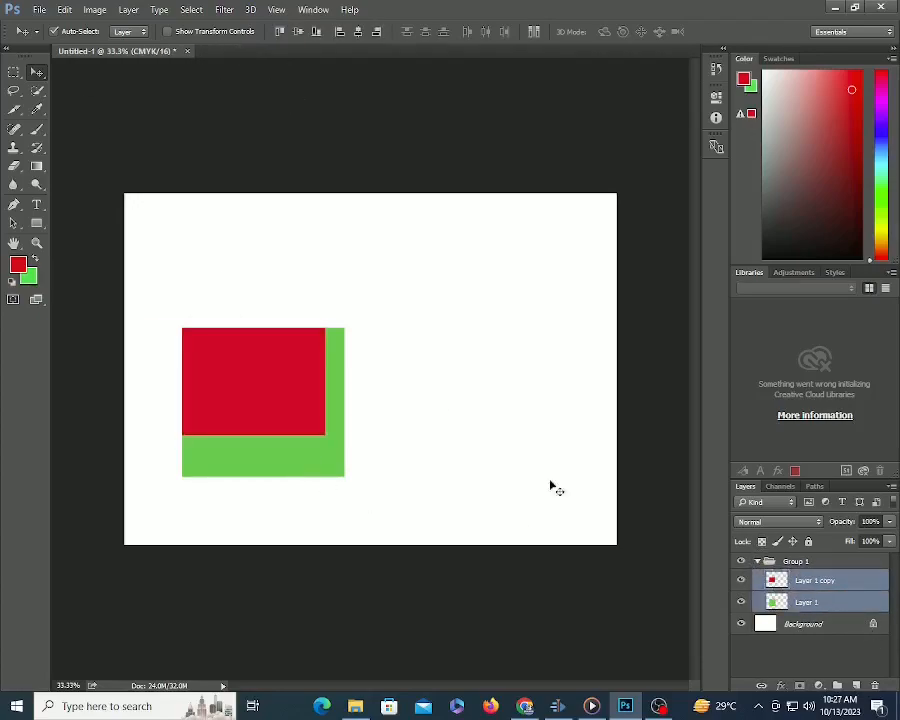
pyautogui.click(358, 33)
pyautogui.click(316, 33)
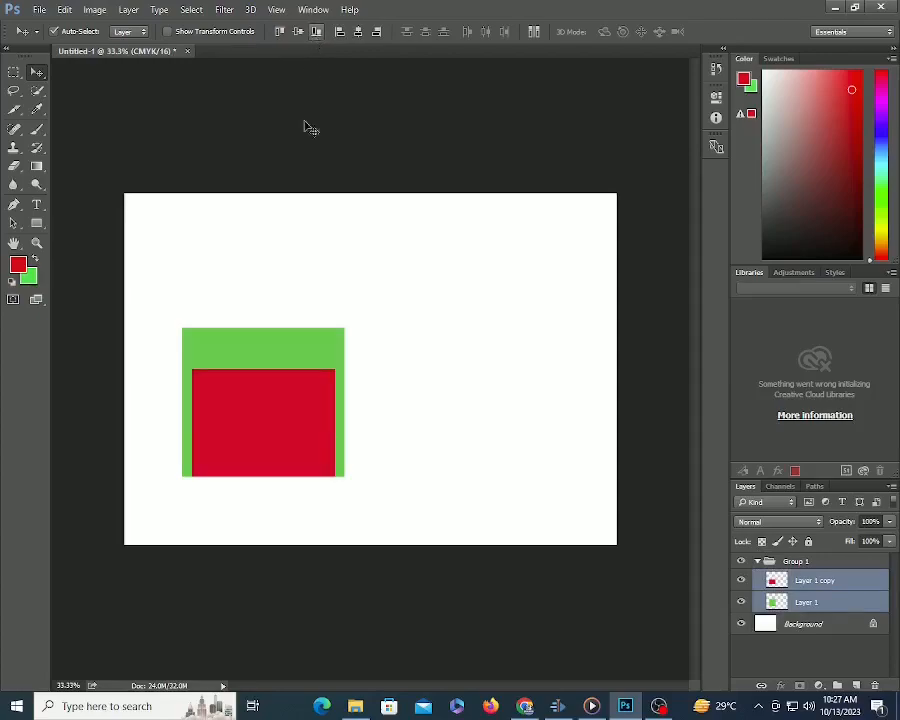
# Move the red rectangle to the canvas's upper right and align both rectangle layers to its loaded selection's bottom and left edges.
pyautogui.moveTo(270, 420); pyautogui.dragTo(473, 308)
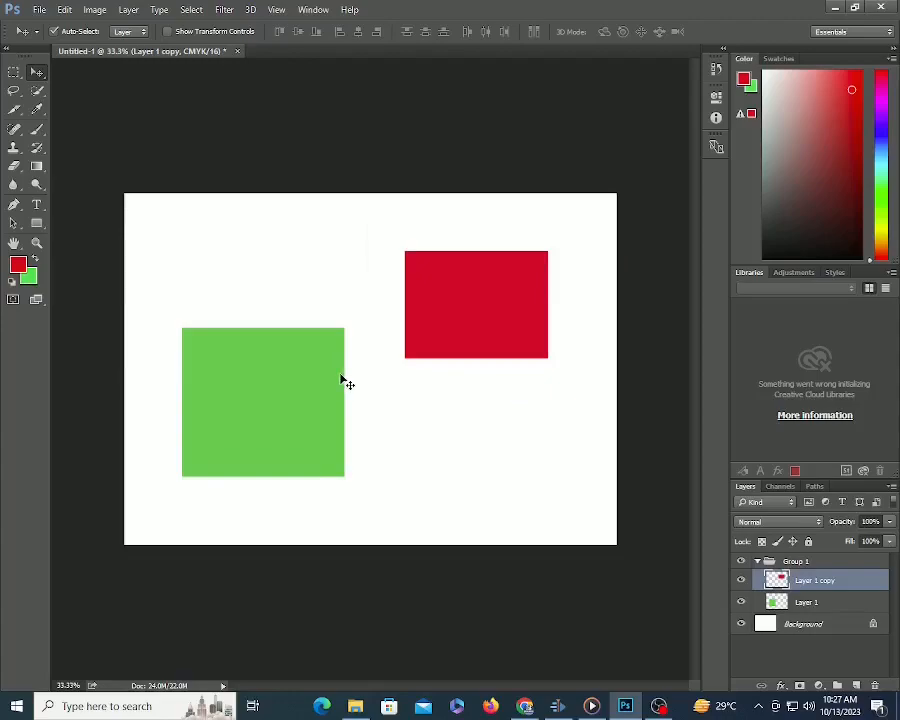
pyautogui.keyDown('shift'); pyautogui.click(818, 603); pyautogui.keyUp('shift')
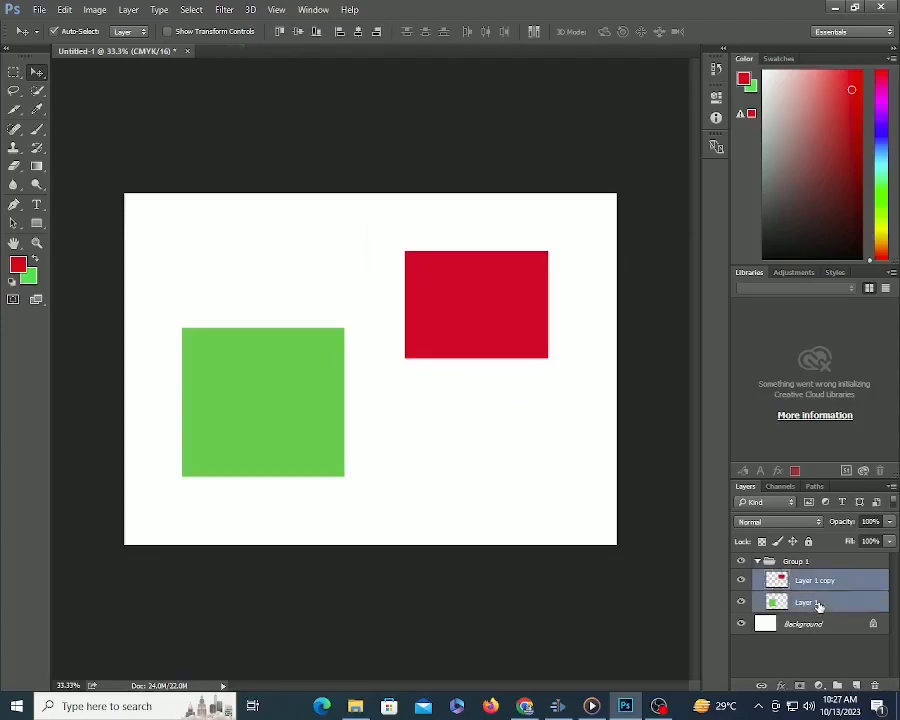
pyautogui.keyDown('ctrl'); pyautogui.click(779, 583); pyautogui.keyUp('ctrl')
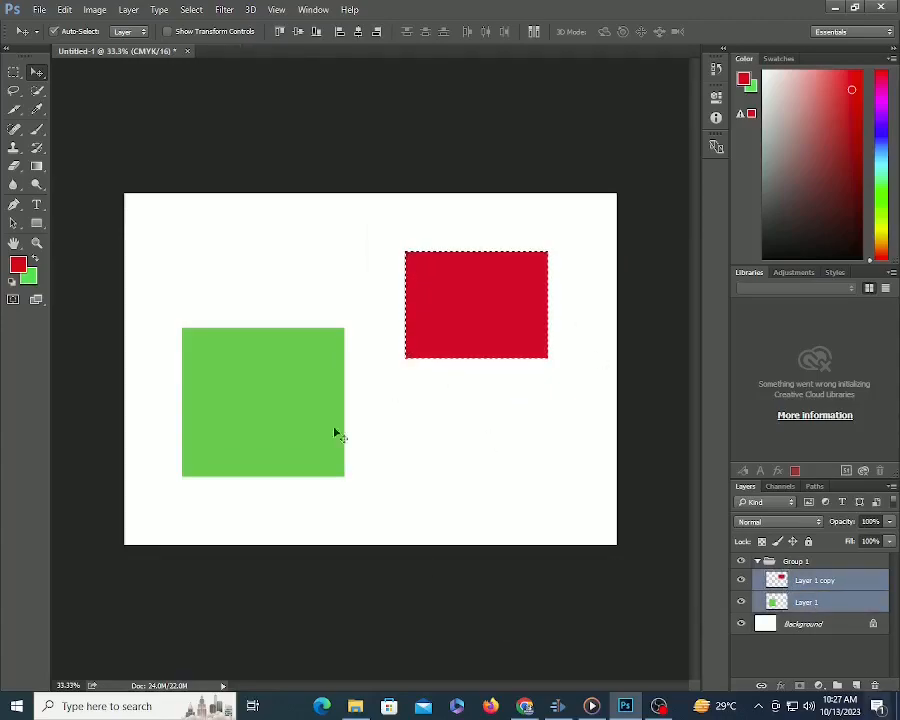
pyautogui.click(316, 31)
pyautogui.click(339, 31)
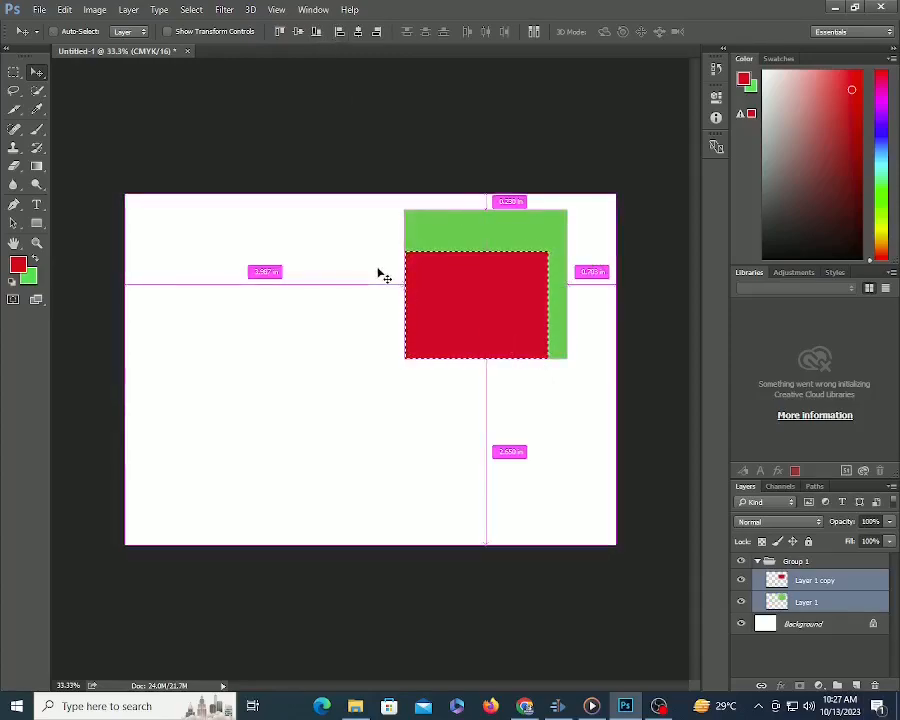
# Deselect and move the green and red rectangles apart so they sit side by side, green on the left.
pyautogui.hotkey('ctrl', 'd')
pyautogui.moveTo(478, 305); pyautogui.dragTo(552, 366)
pyautogui.moveTo(359, 370); pyautogui.dragTo(315, 380)
pyautogui.moveTo(563, 380); pyautogui.dragTo(528, 380)
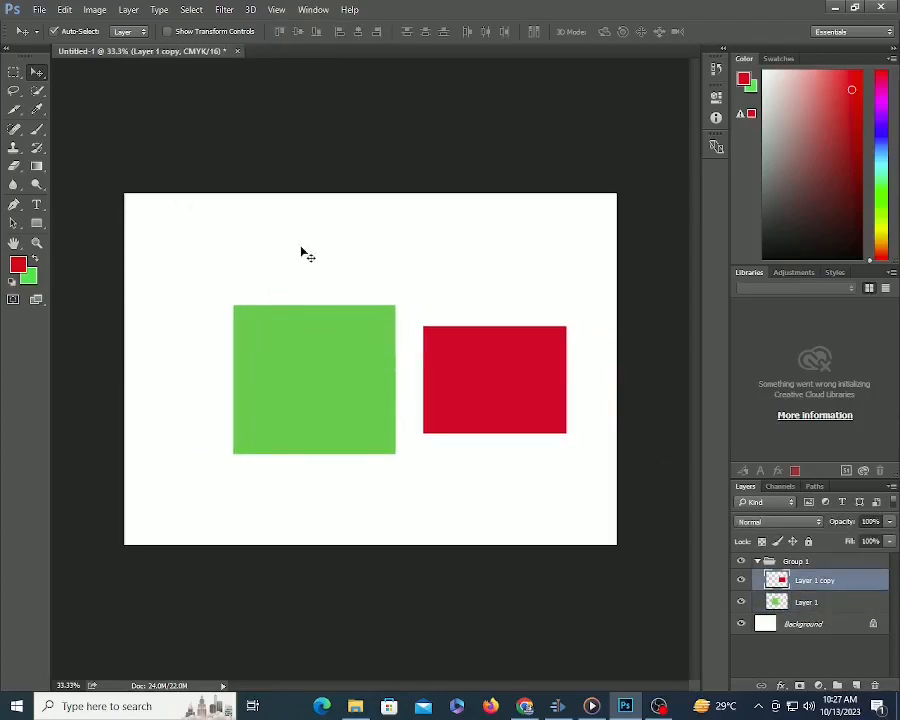
# Delete both rectangle layers and add a new empty layer inside Group 1.
pyautogui.press('Delete')
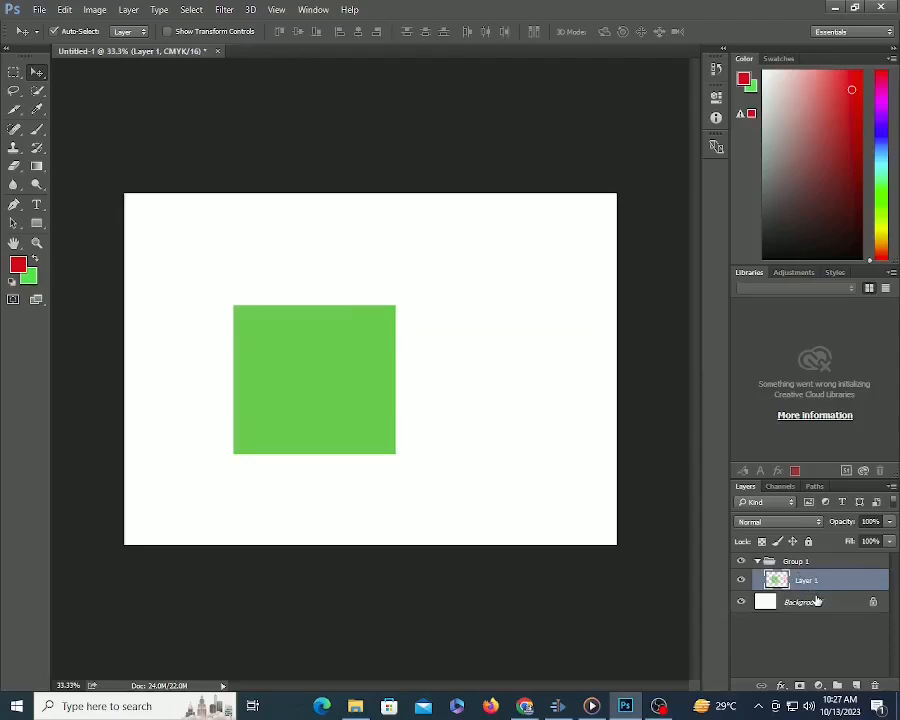
pyautogui.press('Delete')
pyautogui.click(856, 686)
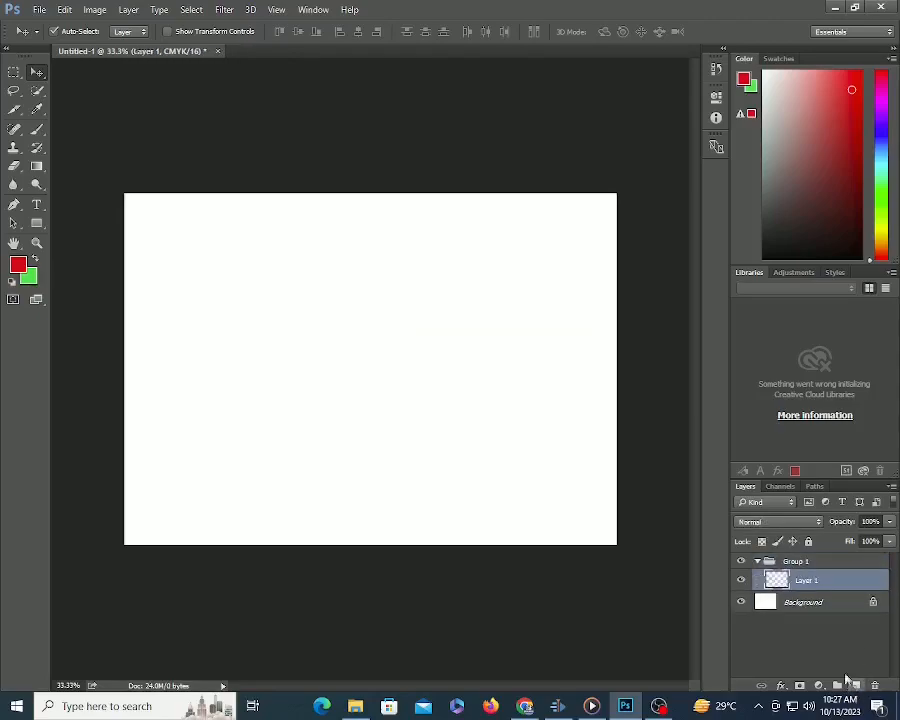
# Draw a rectangular marquee in the canvas's upper left, fill it with red, and clear the fill while keeping the selection.
pyautogui.click(15, 74)
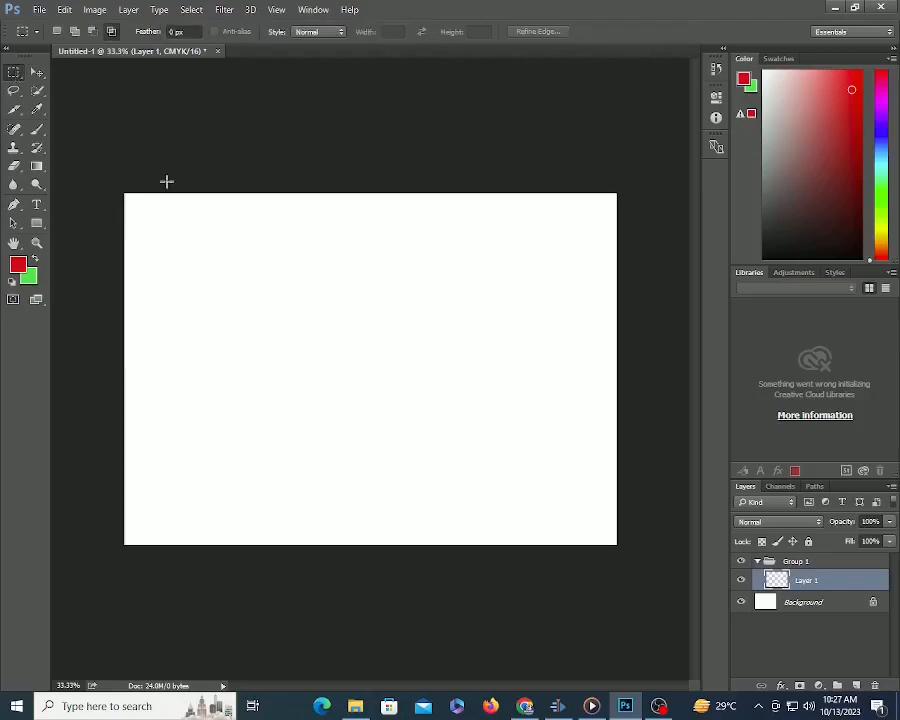
pyautogui.moveTo(181, 237); pyautogui.dragTo(358, 413)
pyautogui.hotkey('alt', 'BackSpace')
pyautogui.hotkey('ctrl', 'd')
pyautogui.hotkey('ctrl', 'shift', 'd')
pyautogui.press('Delete')
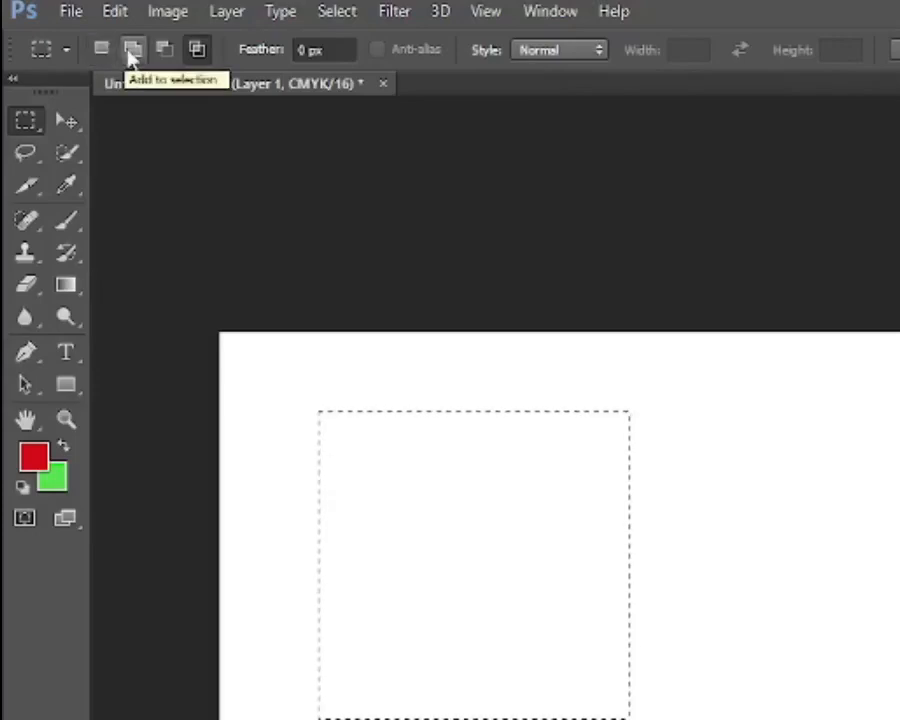
# Add an overlapping rectangle to the selection's upper right and subtract a rectangle from its lower middle.
pyautogui.click(131, 50)
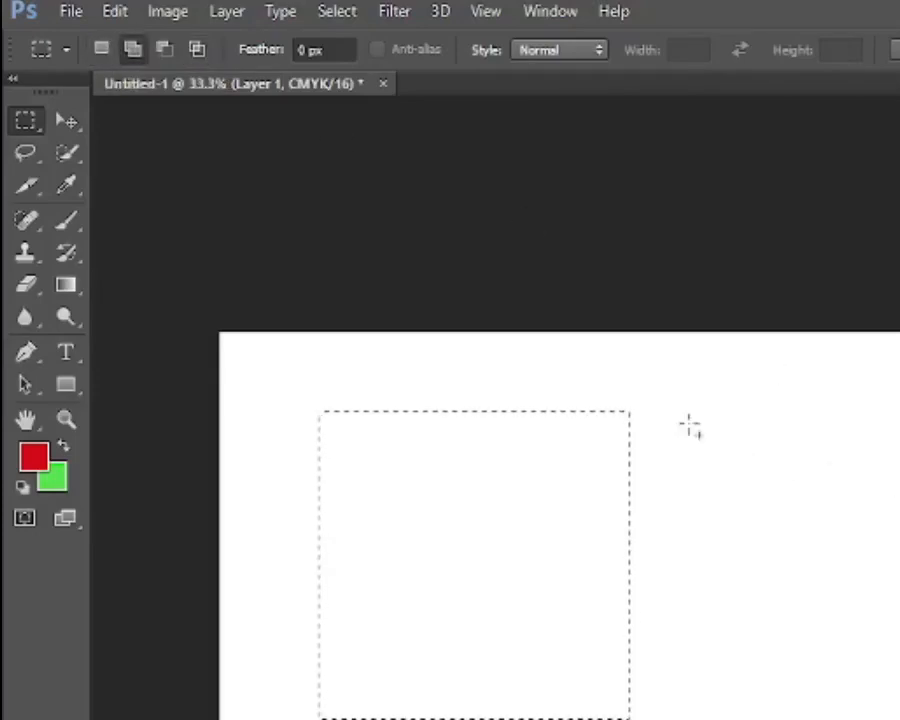
pyautogui.moveTo(528, 364); pyautogui.dragTo(806, 636)
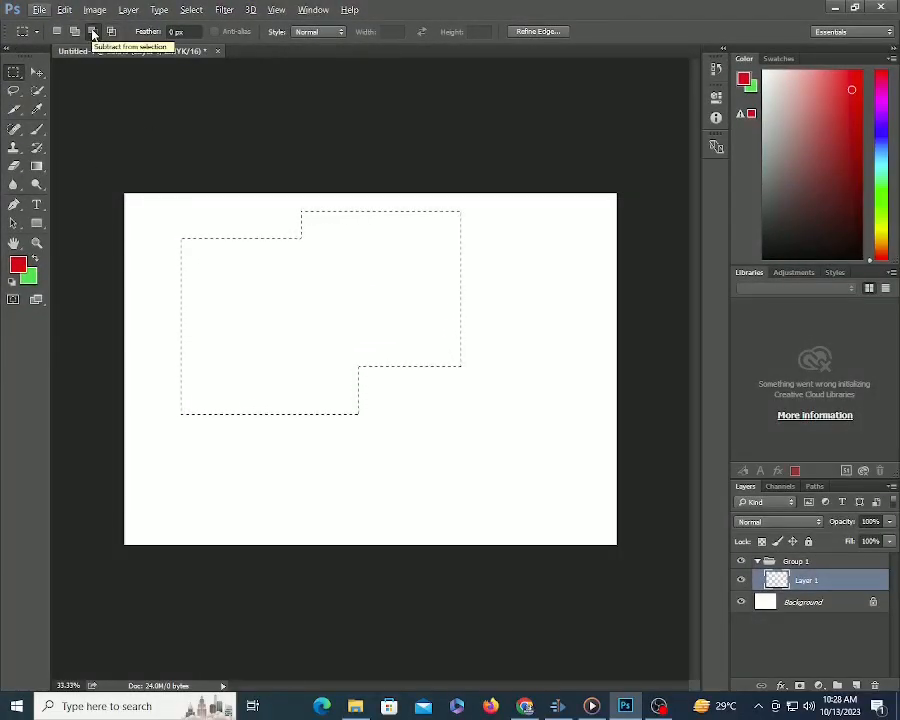
pyautogui.click(93, 33)
pyautogui.moveTo(435, 497); pyautogui.dragTo(240, 332)
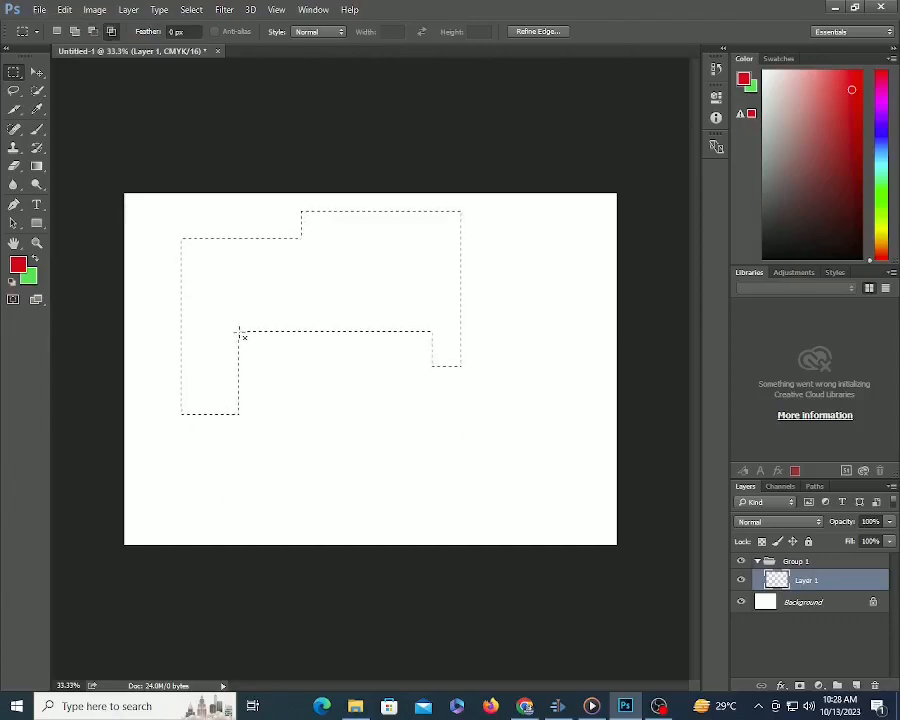
# Intersect the selection with a thin horizontal strip across its upper part, and deselect.
pyautogui.click(111, 33)
pyautogui.moveTo(535, 265); pyautogui.dragTo(139, 283)
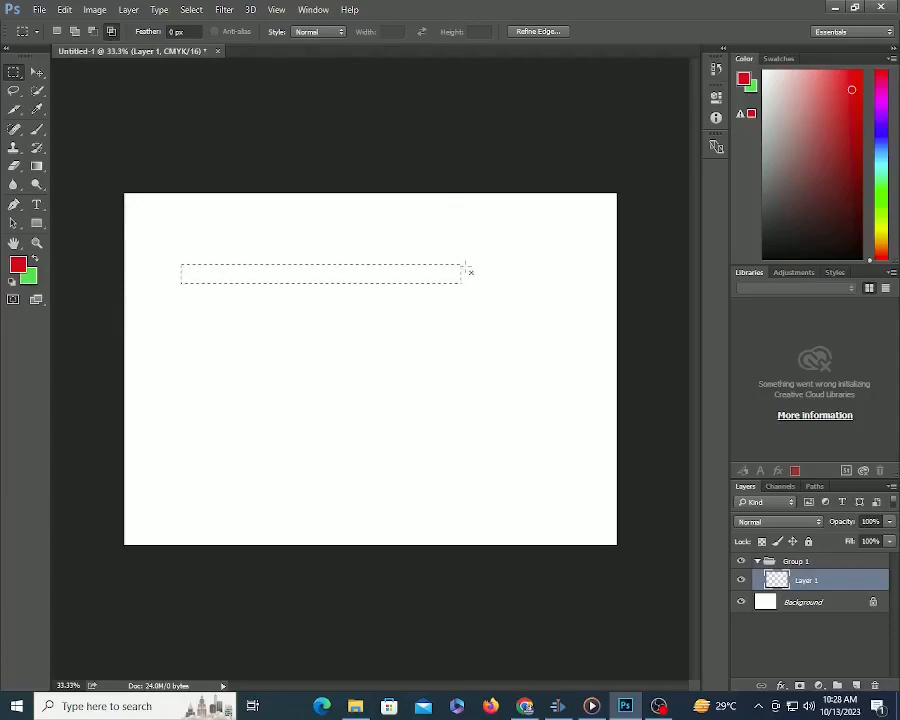
pyautogui.hotkey('ctrl', 'd')
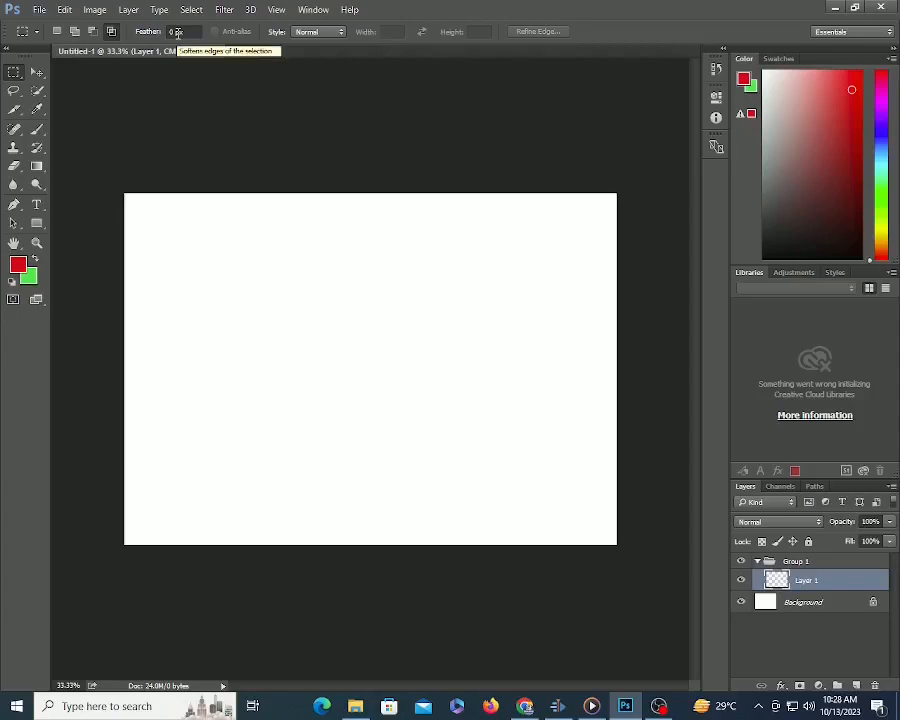
# Fill an unfeathered rectangular selection about 3.3 by 2.9 in with red, inspect its edges up close, and clear it.
pyautogui.moveTo(219, 254); pyautogui.dragTo(449, 456)
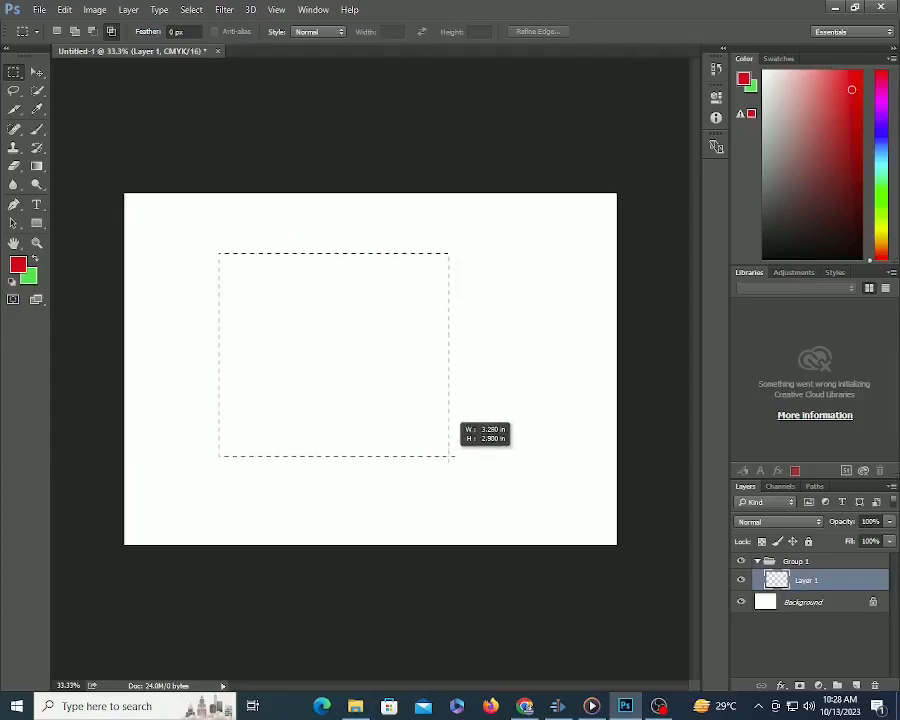
pyautogui.hotkey('alt', 'BackSpace')
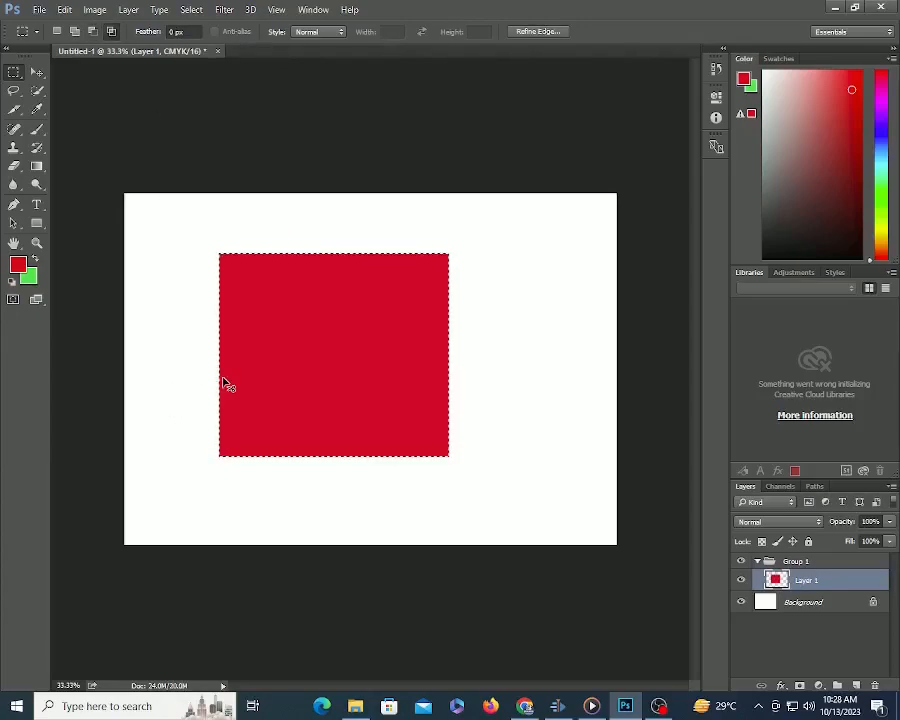
pyautogui.hotkey('ctrl', 'd')
pyautogui.press('z')
pyautogui.click(249, 266)
pyautogui.click(251, 274)
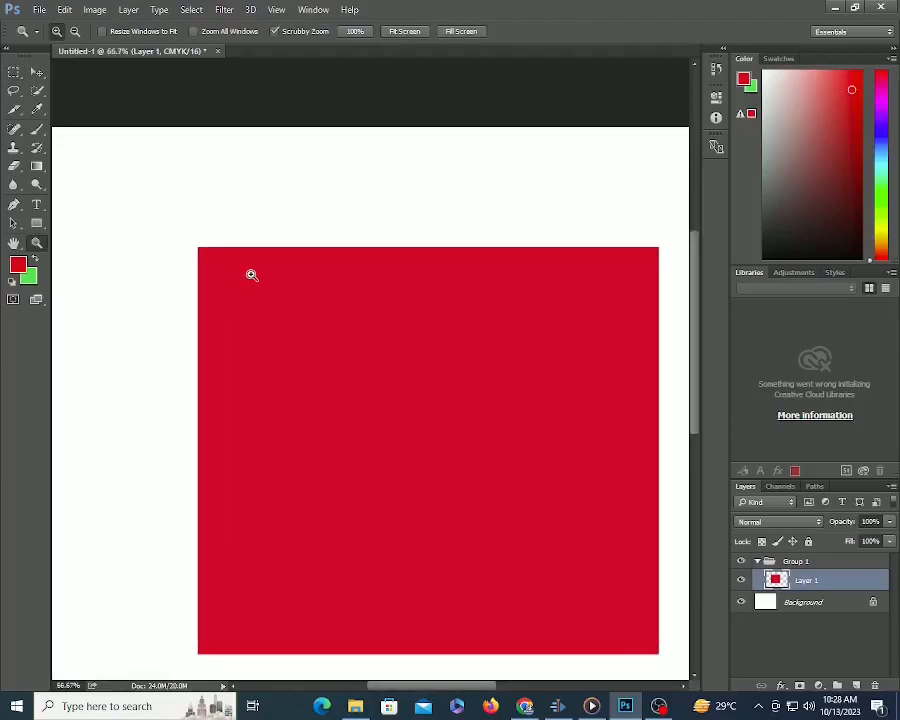
pyautogui.hotkey('ctrl', 'shift', 'd')
pyautogui.press('Delete')
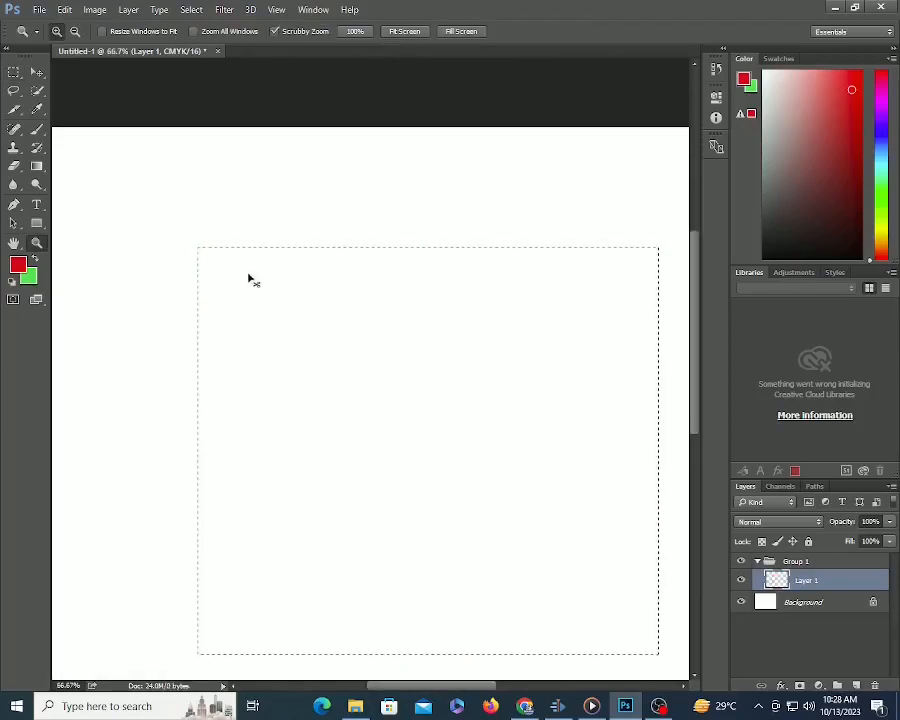
# Set the marquee feather to 15 px, fill a large rectangular selection with red, and deselect.
pyautogui.click(14, 72)
pyautogui.click(175, 32)
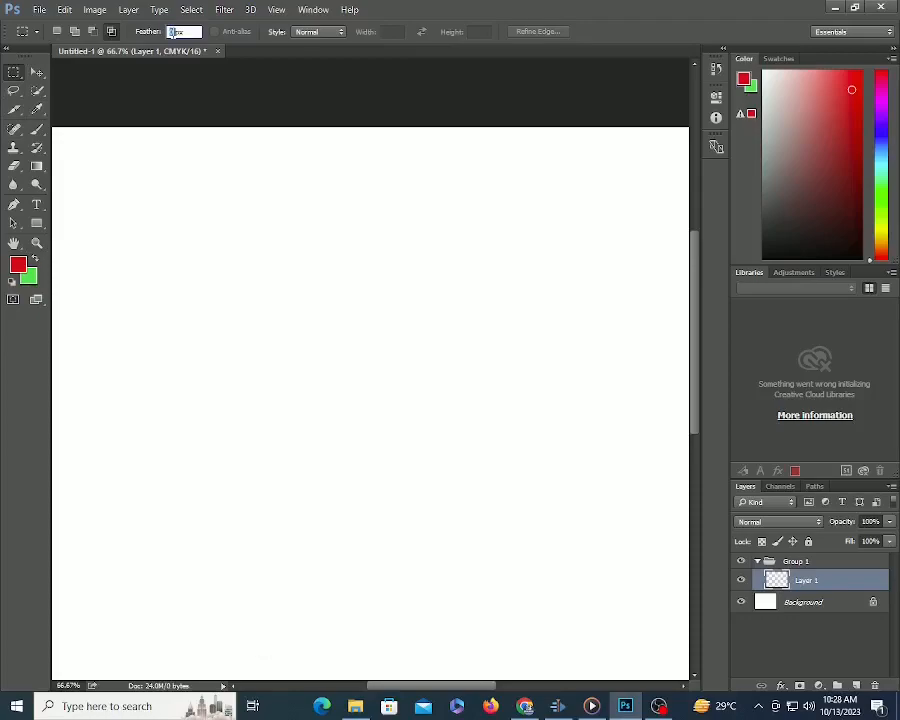
pyautogui.press('Return')
pyautogui.moveTo(122, 190); pyautogui.dragTo(569, 577)
pyautogui.hotkey('alt', 'BackSpace')
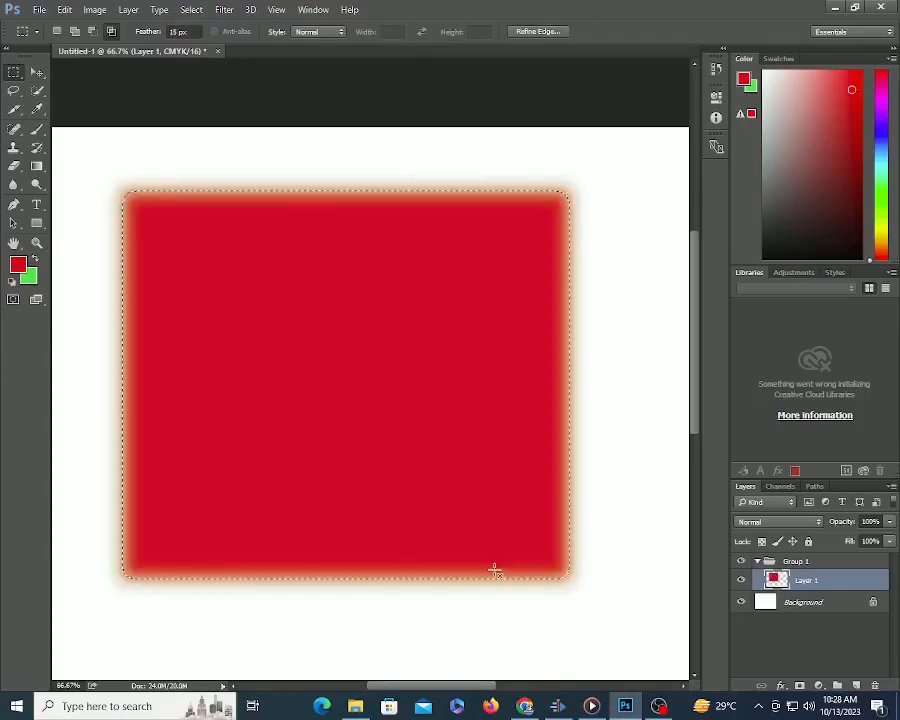
pyautogui.hotkey('ctrl', 'd')
# Move the feathered red rectangle to the upper left of the canvas.
pyautogui.press('v')
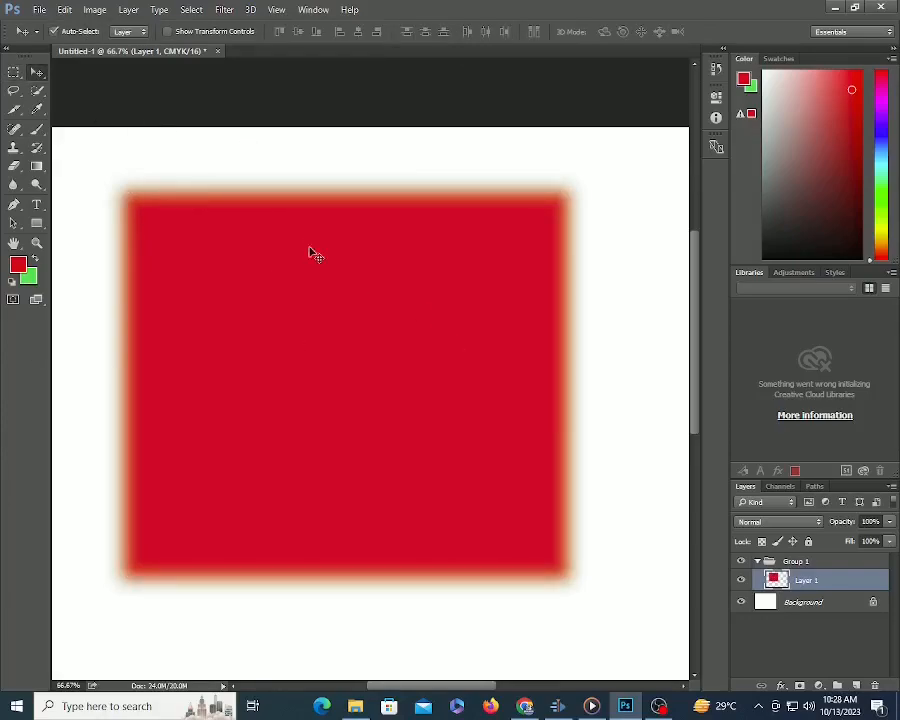
pyautogui.keyDown('alt'); pyautogui.click(330, 309); pyautogui.keyUp('alt')
pyautogui.keyDown('alt'); pyautogui.click(330, 309); pyautogui.keyUp('alt')
pyautogui.moveTo(329, 331); pyautogui.dragTo(308, 316)
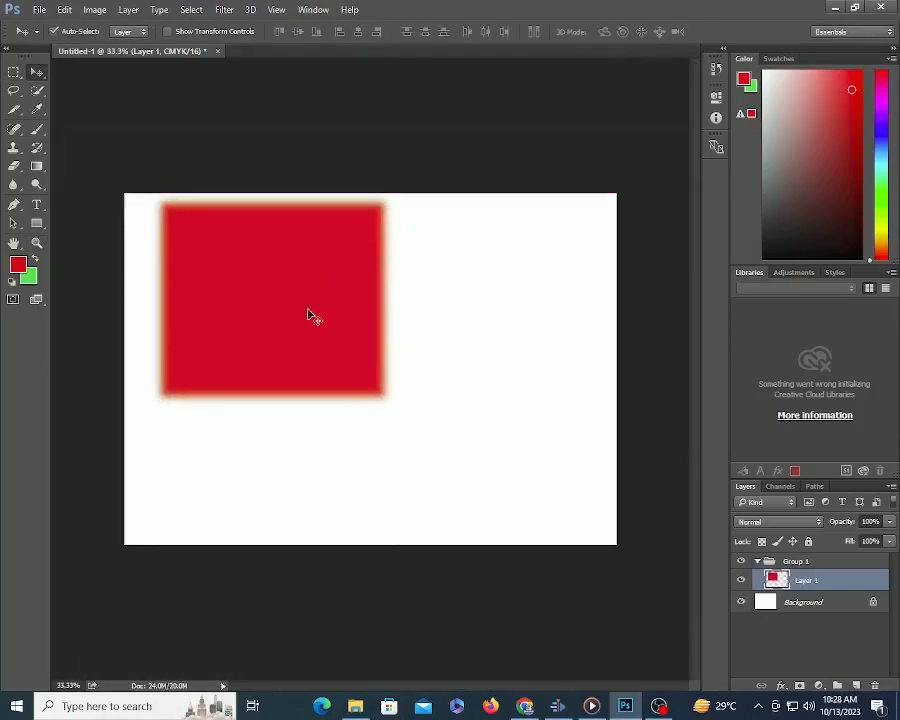
# Fill a tall, narrow feathered selection with red beside the large rectangle, and deselect.
pyautogui.press('m')
pyautogui.moveTo(421, 244); pyautogui.dragTo(470, 497)
pyautogui.hotkey('alt', 'BackSpace')
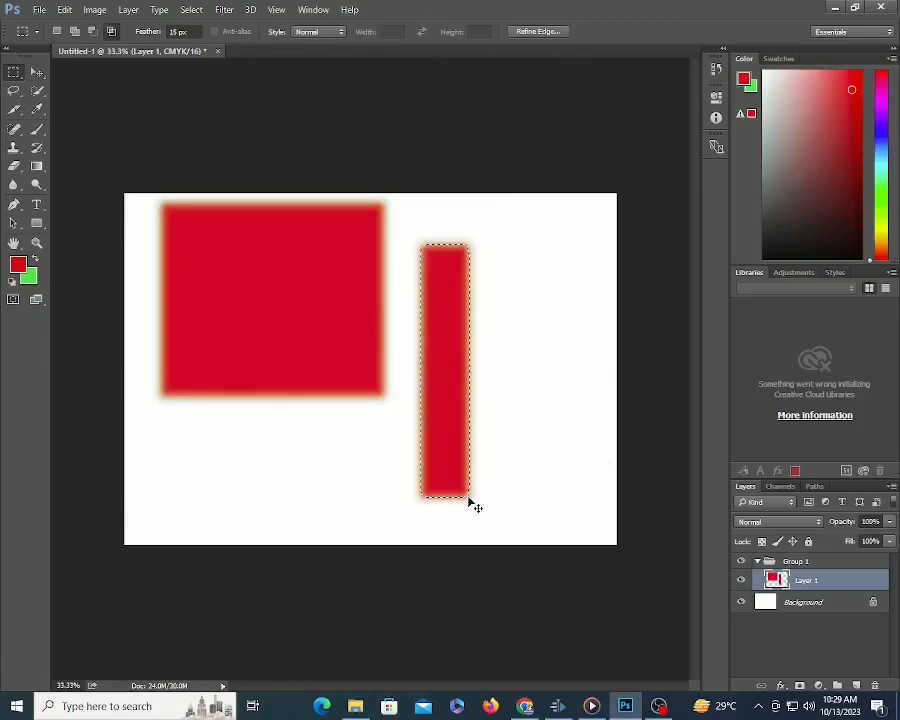
pyautogui.hotkey('ctrl', 'd')
pyautogui.press('v')
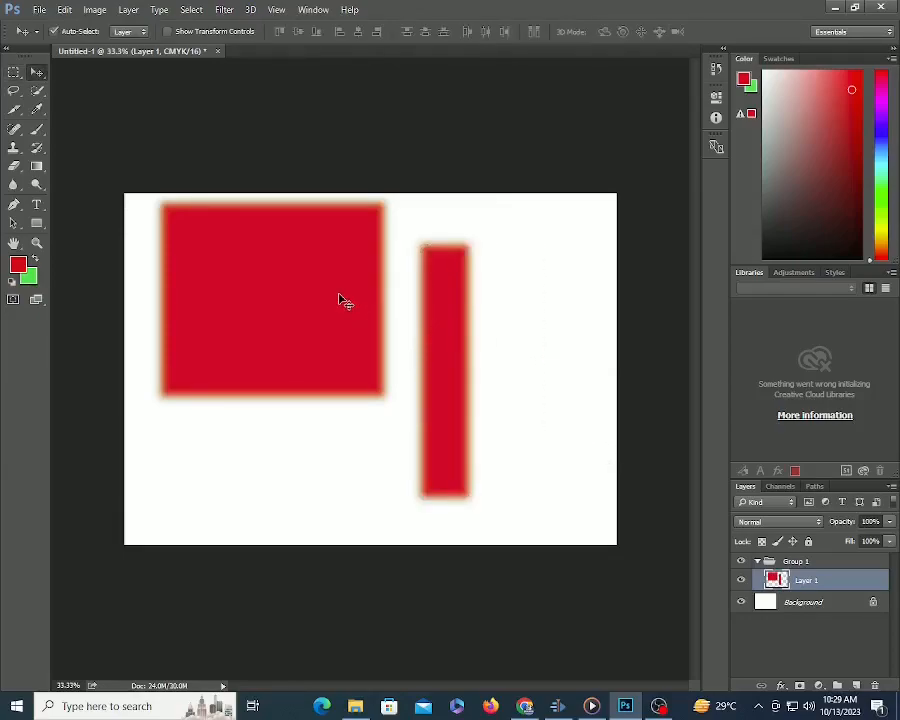
# Reset the rectangular marquee's feather to 0 px.
pyautogui.press('m')
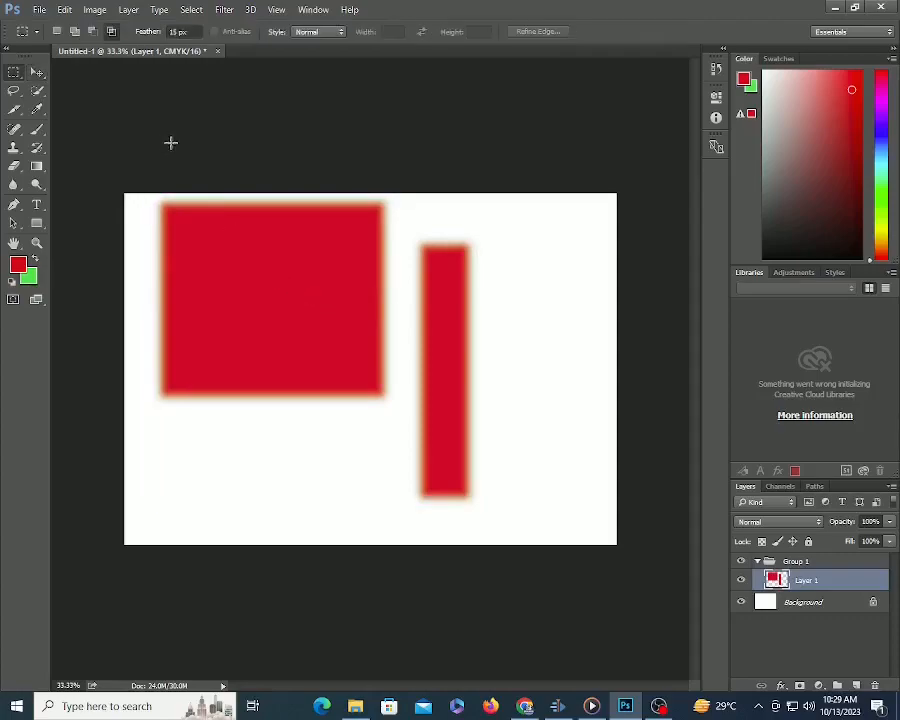
pyautogui.click(176, 32)
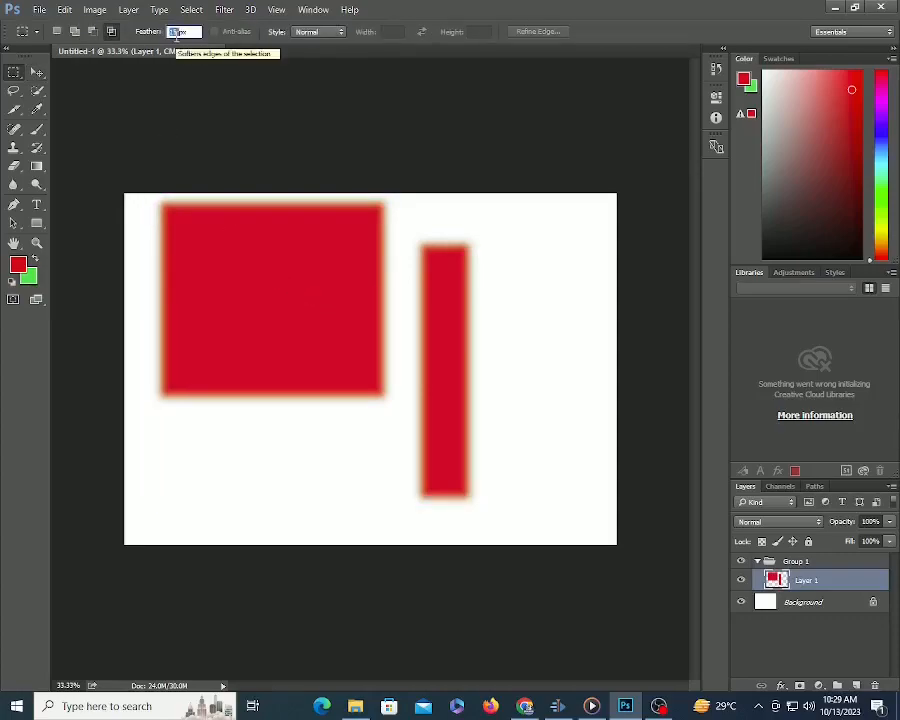
pyautogui.write('0')
pyautogui.press('Return')
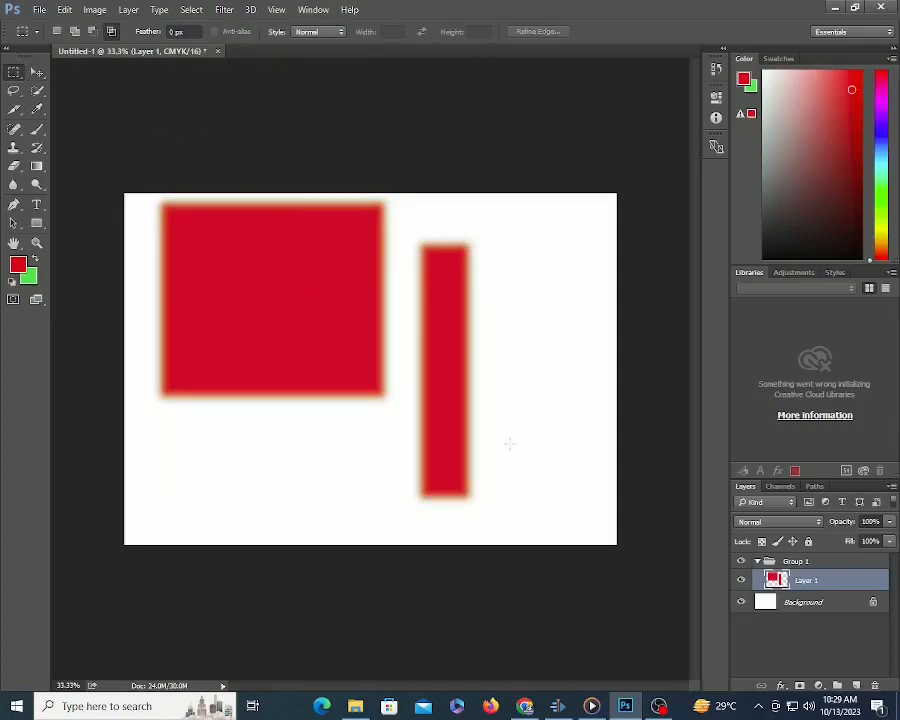
# Add a new empty layer in the group and delete Layer 1 with the feathered red shapes.
pyautogui.click(856, 685)
pyautogui.click(822, 607)
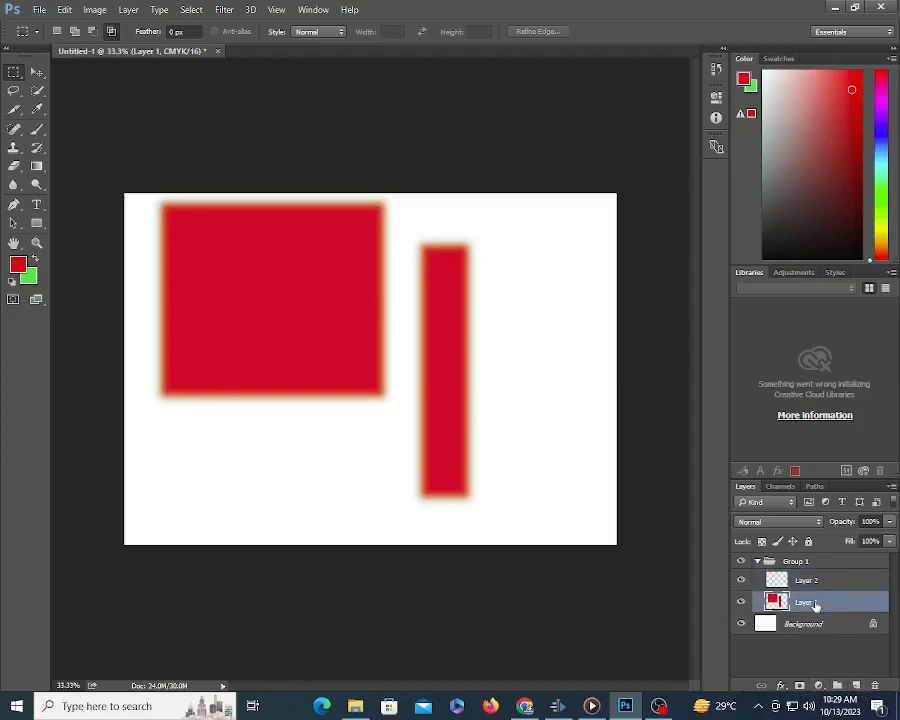
pyautogui.press('Delete')
# Draw a rectangular selection on Layer 2, feather the existing selection with the Feather command, and fill it with red.
pyautogui.scroll(2, 275, 252)
pyautogui.moveTo(162, 243); pyautogui.dragTo(532, 548)
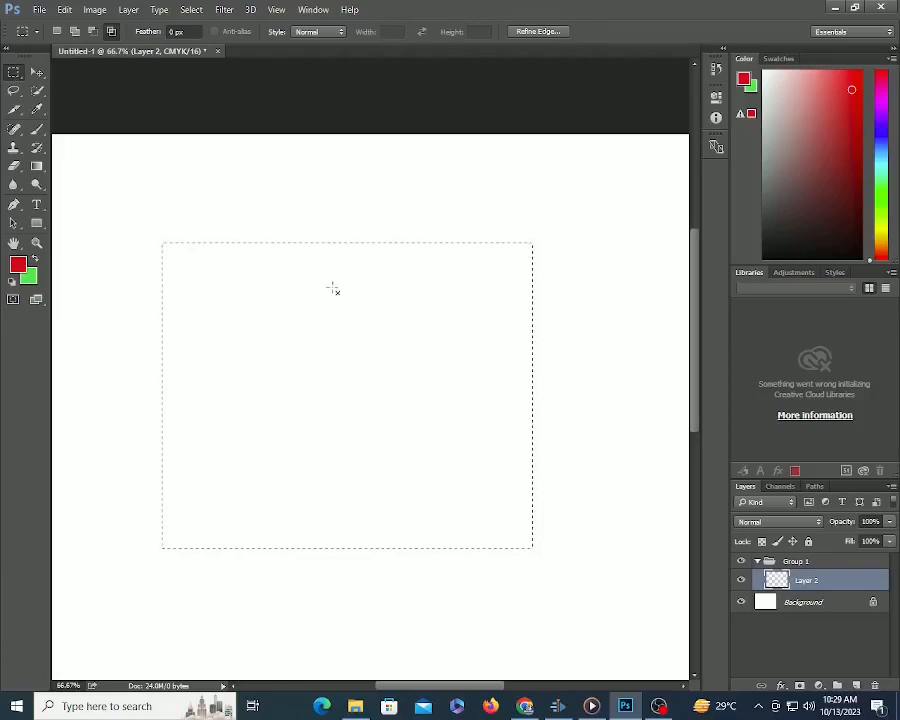
pyautogui.rightClick(322, 288)
pyautogui.click(352, 324)
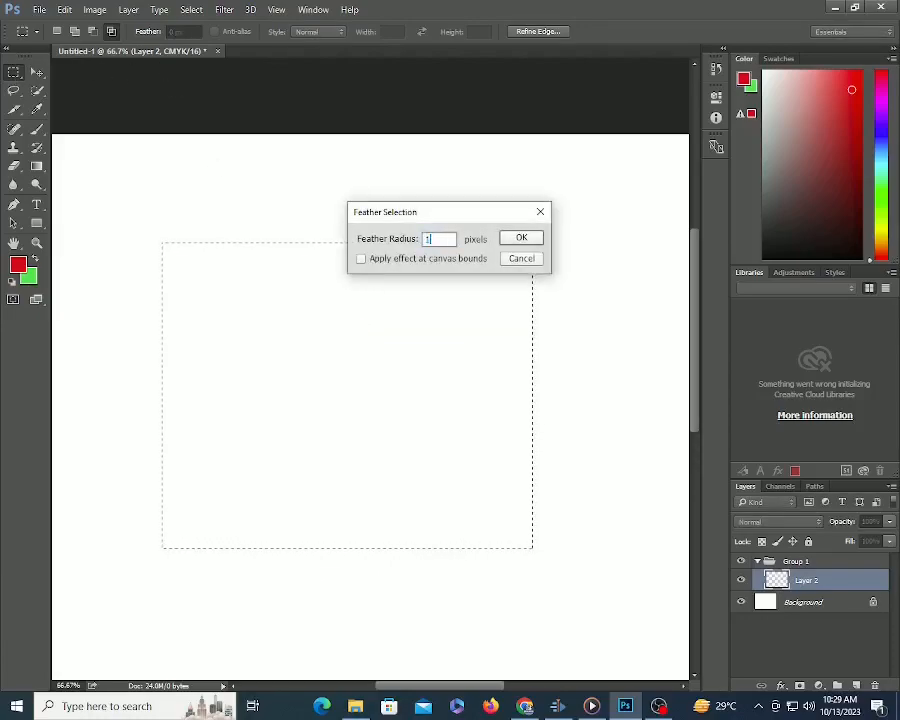
pyautogui.press('Return')
pyautogui.hotkey('alt', 'BackSpace')
# Move the soft-edged red rectangle to the upper left of the canvas and return to the Rectangular Marquee tool.
pyautogui.hotkey('ctrl', '-')
pyautogui.hotkey('ctrl', '-')
pyautogui.hotkey('ctrl', '-')
pyautogui.press('v')
pyautogui.moveTo(350, 340); pyautogui.dragTo(300, 327)
pyautogui.press('m')
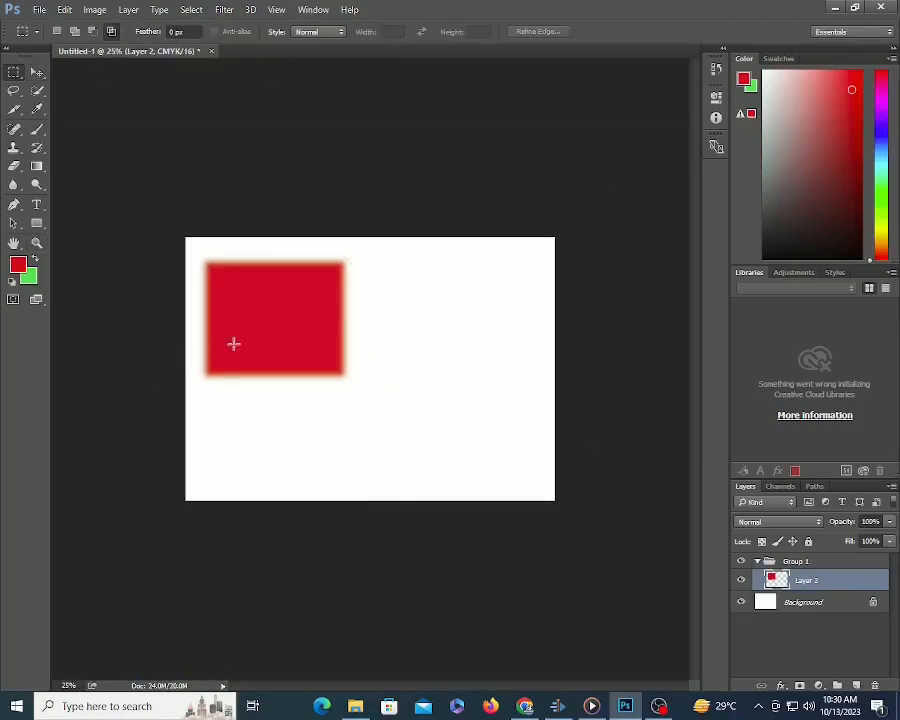
pyautogui.press('v')
pyautogui.press('m')
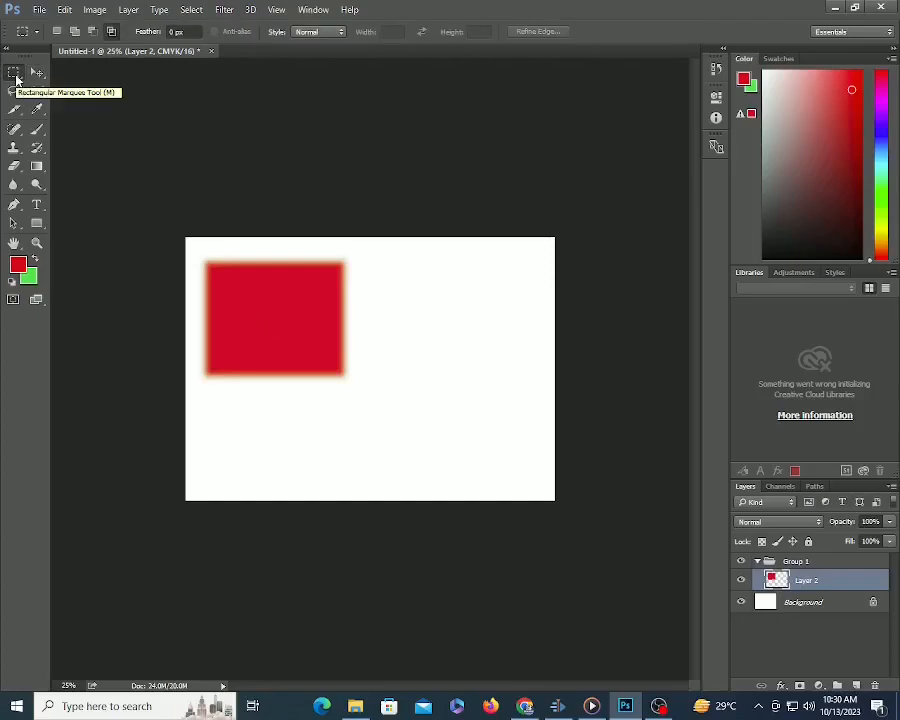
# Set the marquee style to Fixed Ratio with width 3 and height 5, and draw a selection beside the red rectangle.
pyautogui.click(318, 31)
pyautogui.click(312, 50)
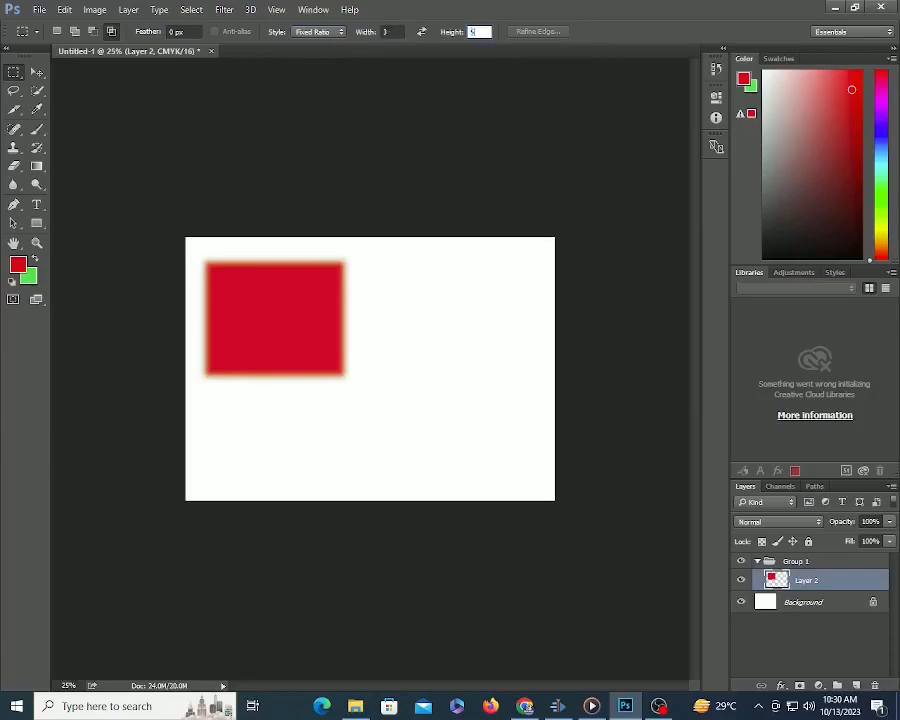
pyautogui.moveTo(376, 266); pyautogui.dragTo(578, 422)
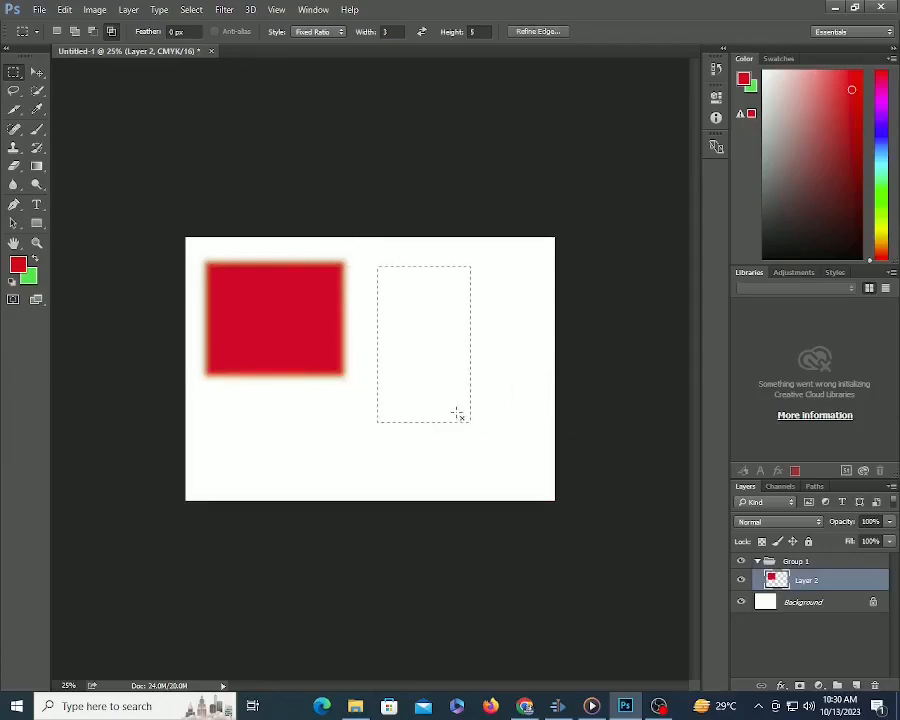
# Set the marquee style to Fixed Size, 250 px wide by 1000 px high, and place three side-by-side selections beside the red rectangle.
pyautogui.click(327, 33)
pyautogui.click(314, 61)
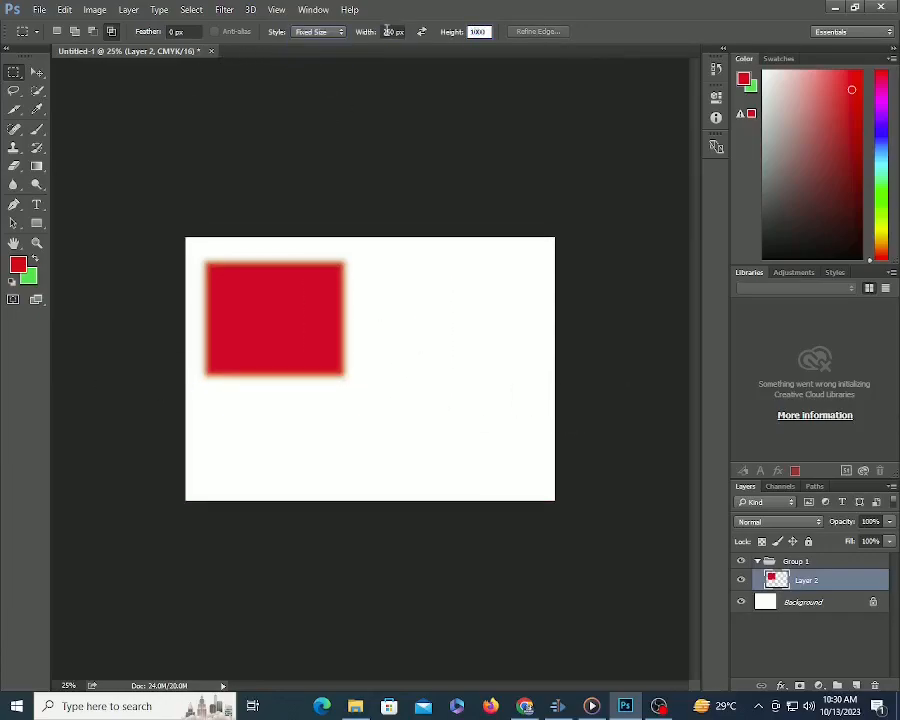
pyautogui.click(391, 307)
pyautogui.keyDown('alt'); pyautogui.keyDown('shift'); pyautogui.click(466, 309); pyautogui.keyUp('shift'); pyautogui.keyUp('alt')
pyautogui.click(426, 269)
pyautogui.click(399, 307)
pyautogui.keyDown('shift'); pyautogui.click(461, 307); pyautogui.keyUp('shift')
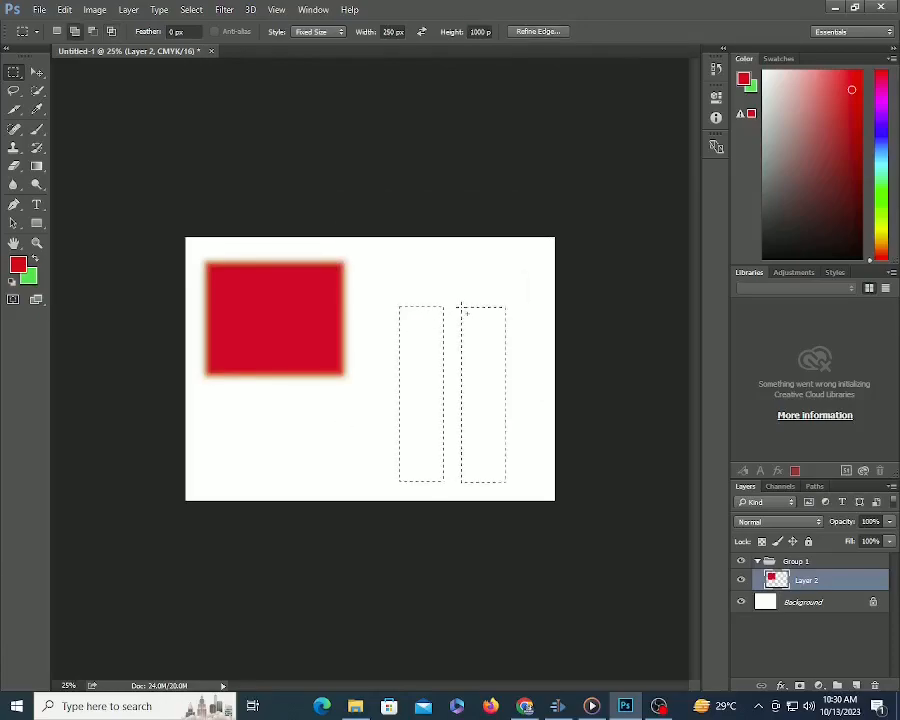
pyautogui.keyDown('shift'); pyautogui.click(511, 314); pyautogui.keyUp('shift')
# Fill the three tall selections with red on a new layer and move the resulting bars left, closer to the red rectangle.
pyautogui.click(856, 685)
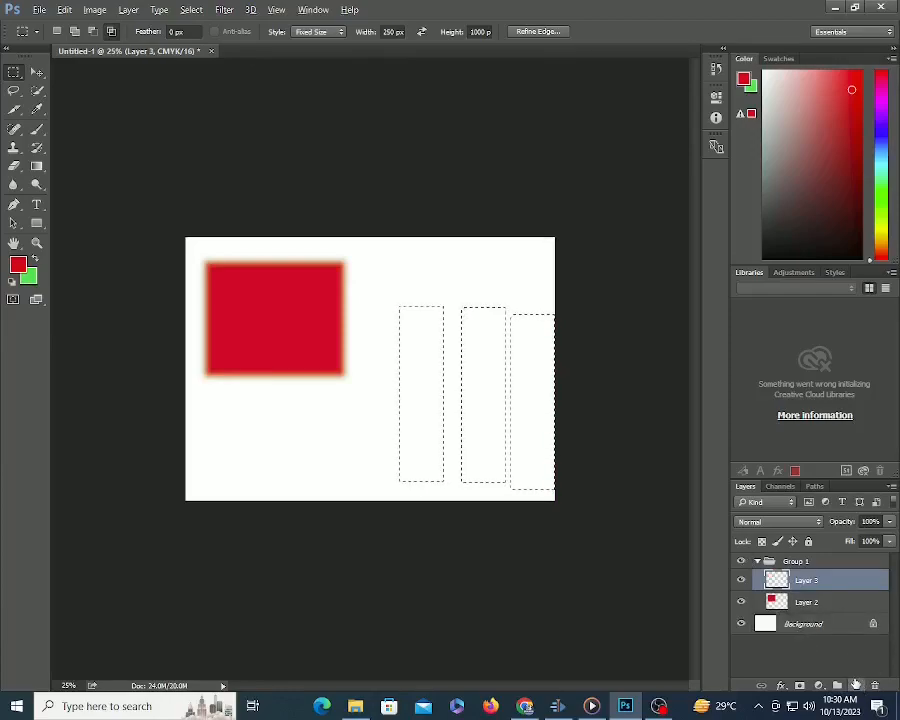
pyautogui.hotkey('alt', 'BackSpace')
pyautogui.press('v')
pyautogui.moveTo(403, 374); pyautogui.dragTo(362, 369)
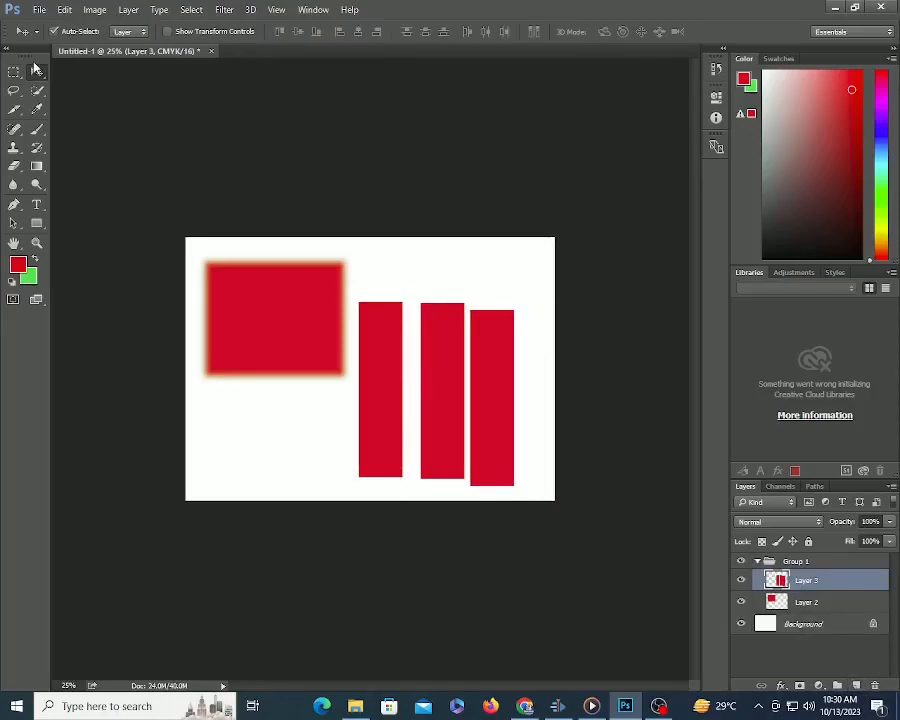
# Delete Layer 3 and Layer 2 with their red shapes and add a new empty layer in Group 1.
pyautogui.press('Delete')
pyautogui.press('Delete')
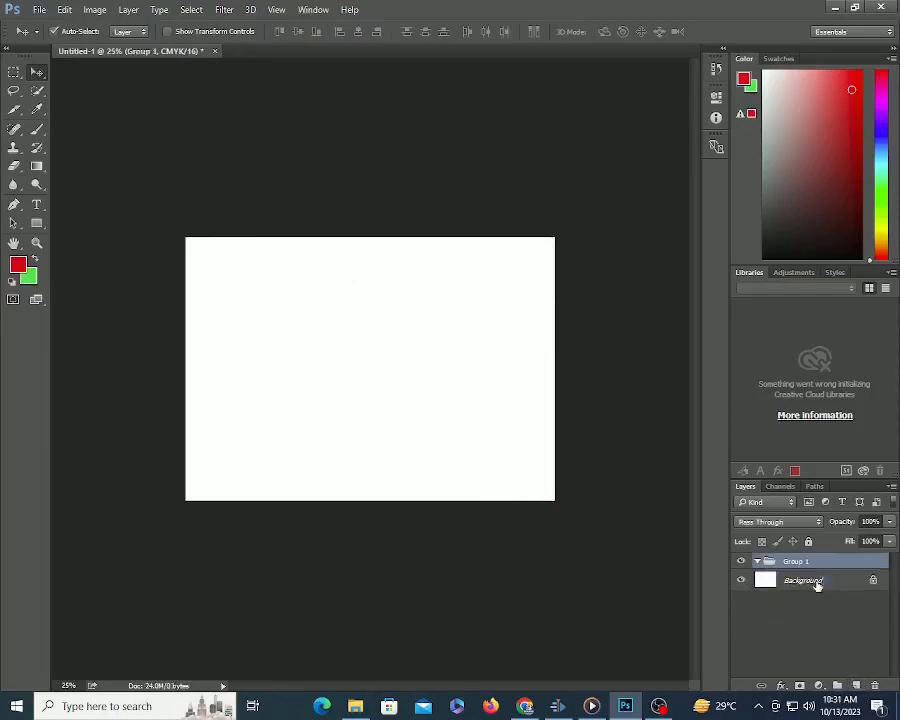
pyautogui.click(855, 685)
# Draw a wide oval selection in the upper middle of the canvas with the Elliptical Marquee, fill it with red, and deselect.
pyautogui.rightClick(13, 78)
pyautogui.click(60, 80)
pyautogui.moveTo(251, 285); pyautogui.dragTo(418, 393)
pyautogui.hotkey('alt', 'BackSpace')
pyautogui.click(318, 32)
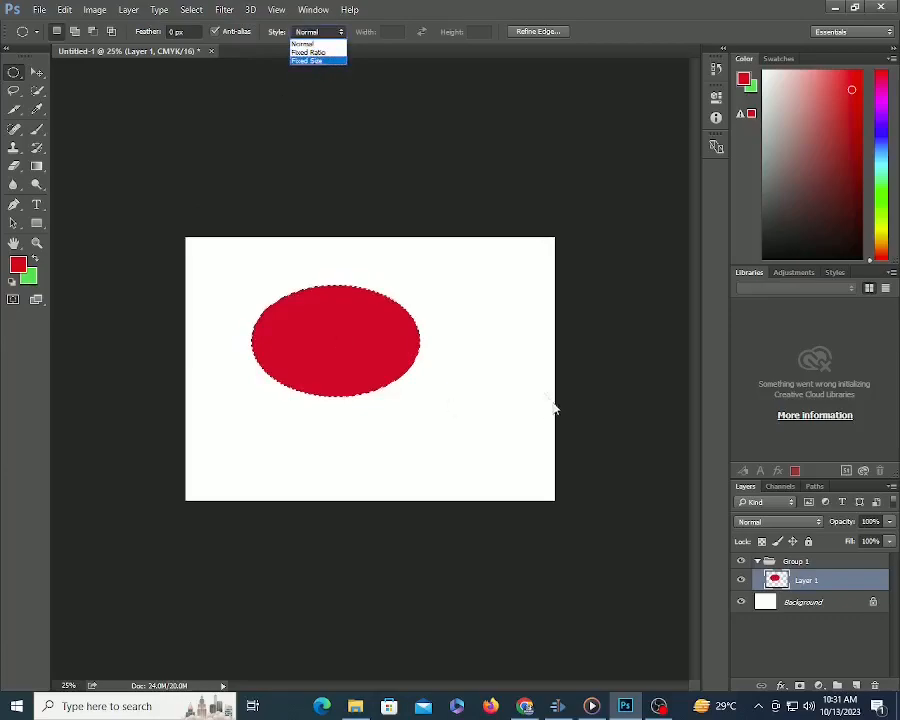
pyautogui.click(327, 335)
# Select a single pixel row just above the red ellipse with the Single Row Marquee, fill it with red, and deselect.
pyautogui.rightClick(14, 75)
pyautogui.click(96, 95)
pyautogui.click(217, 268)
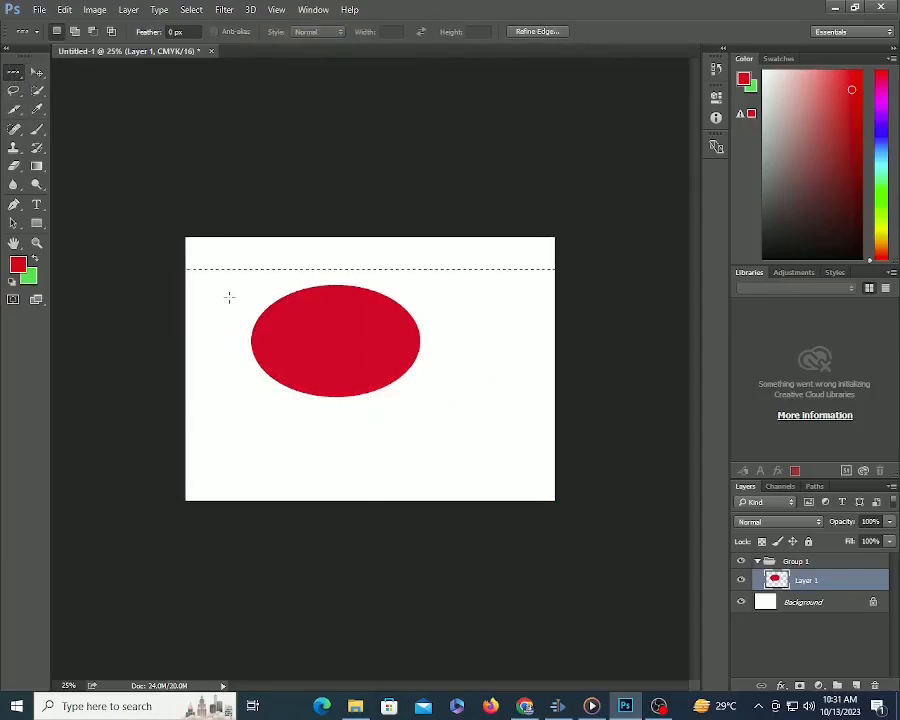
pyautogui.hotkey('alt', 'BackSpace')
pyautogui.hotkey('ctrl', 'd')
pyautogui.press('z')
pyautogui.click(236, 265)
pyautogui.click(236, 265)
pyautogui.click(236, 265)
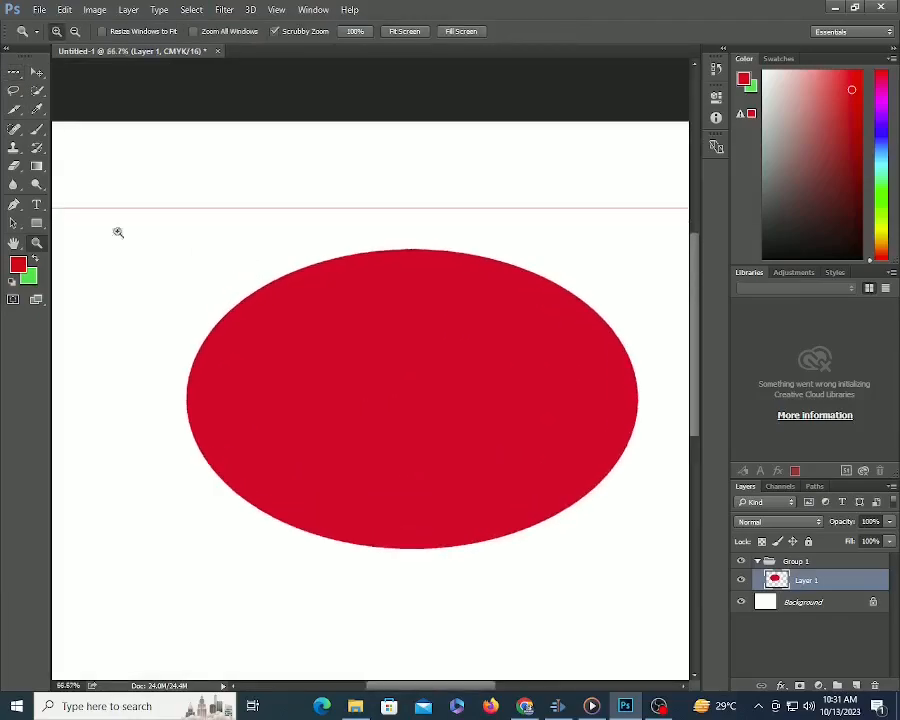
# Select a single pixel column left of the red ellipse with the Single Column Marquee and fill it with red.
pyautogui.rightClick(13, 75)
pyautogui.click(100, 110)
pyautogui.click(119, 345)
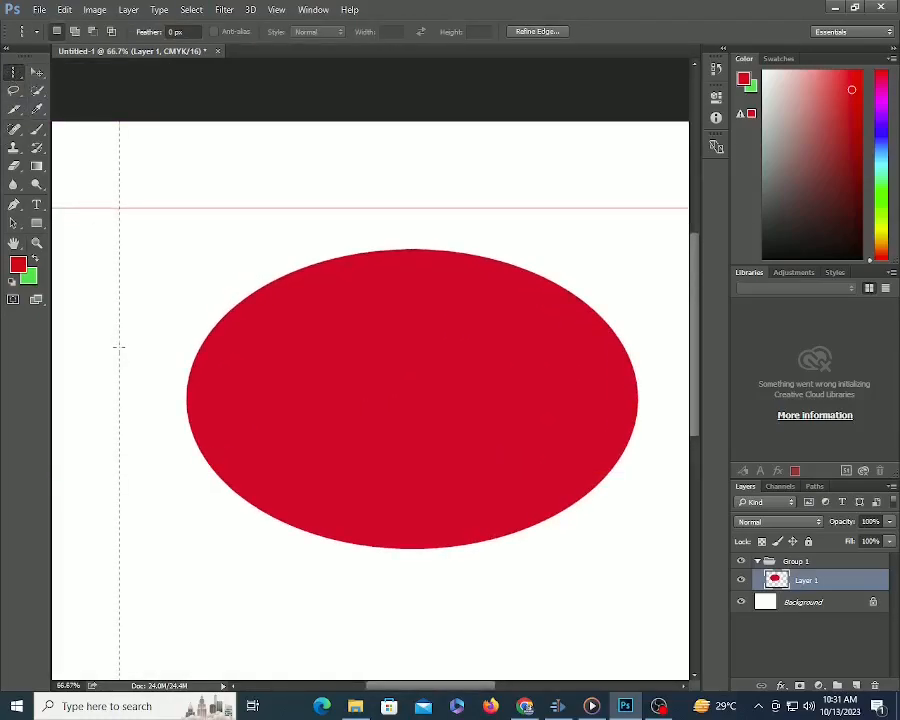
pyautogui.press('v')
pyautogui.hotkey('ctrl', '-')
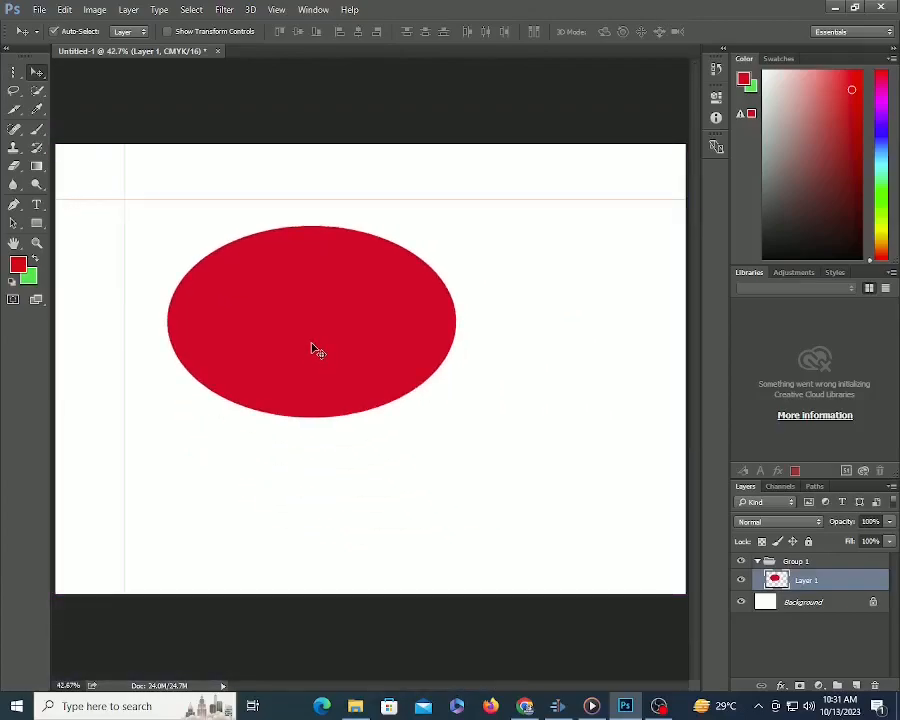